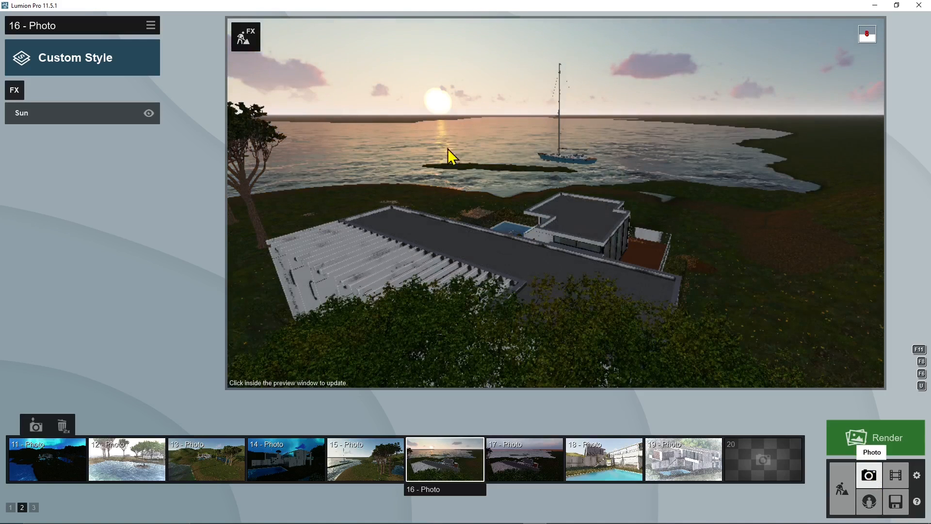
Review saved photos 11 and 18, and switch to empty photo slot 20
click(65, 470)
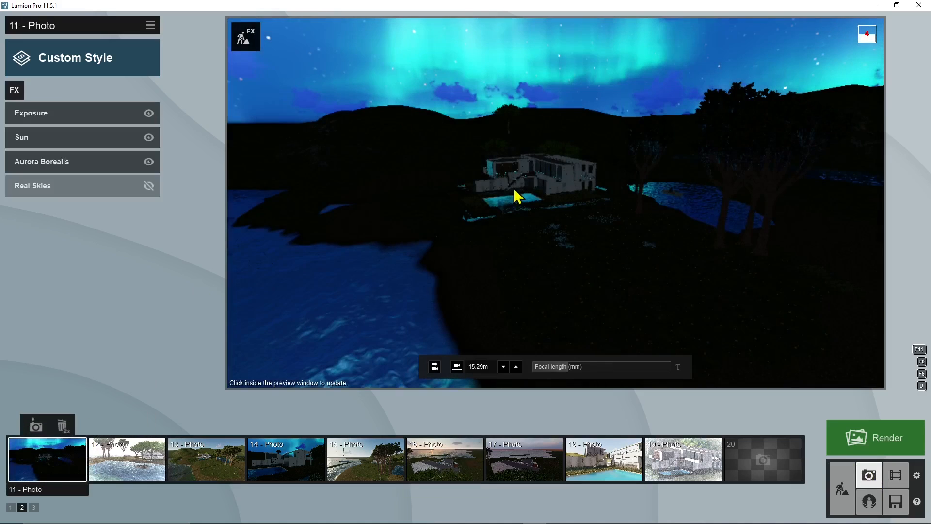
click(600, 470)
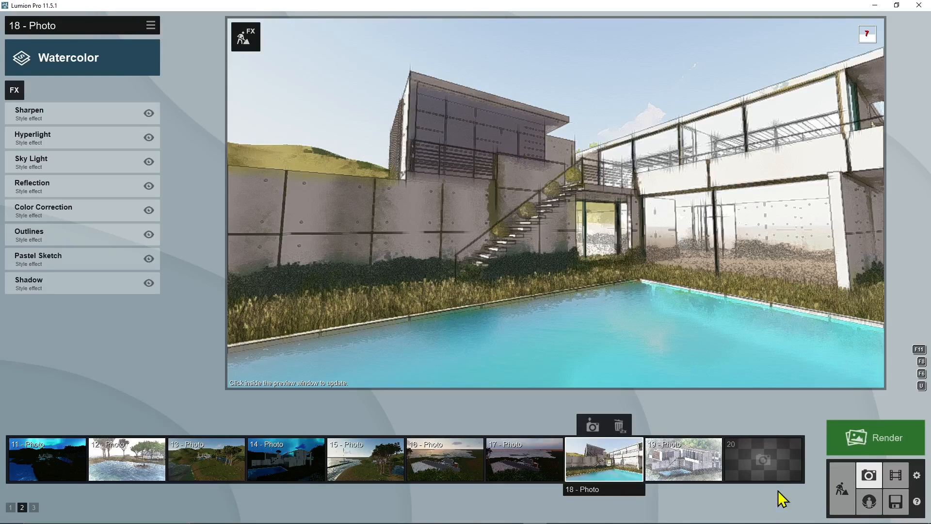
click(770, 475)
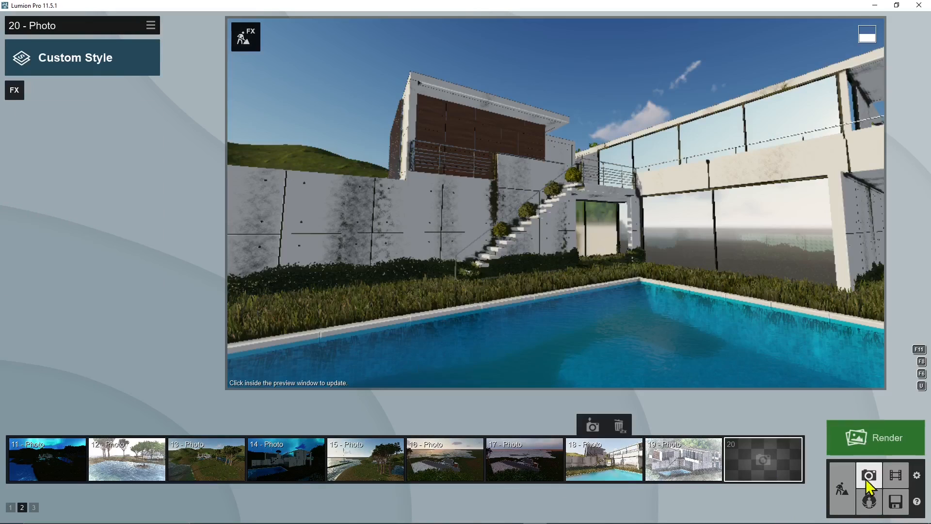
Load the Farnsworth project from the built-in examples
click(895, 503)
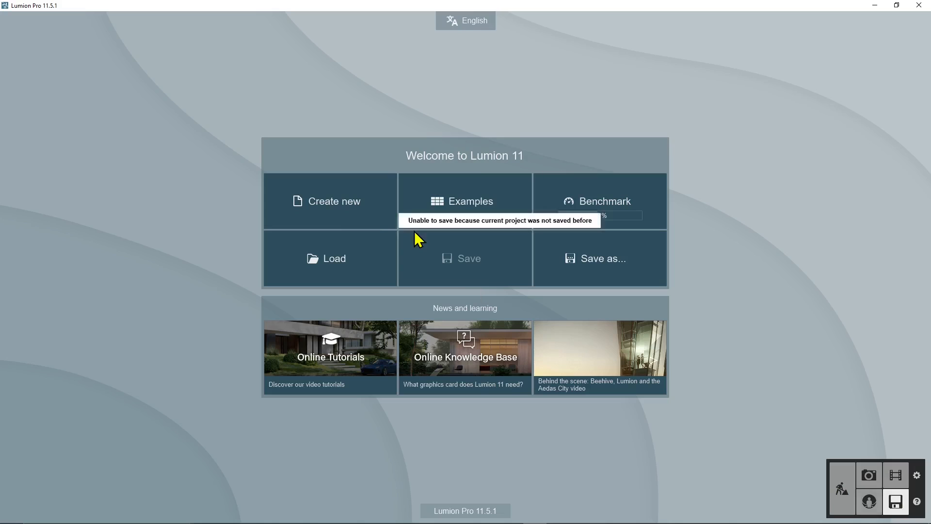
click(475, 201)
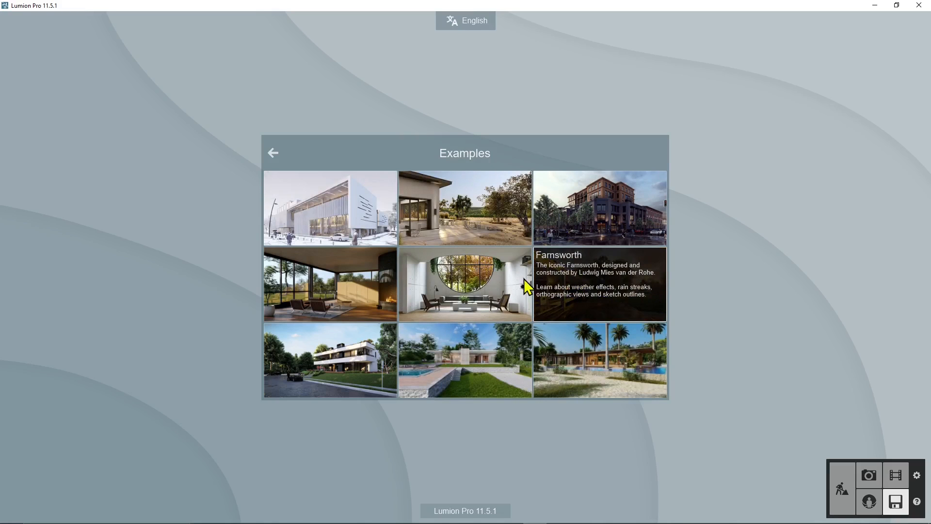
click(599, 273)
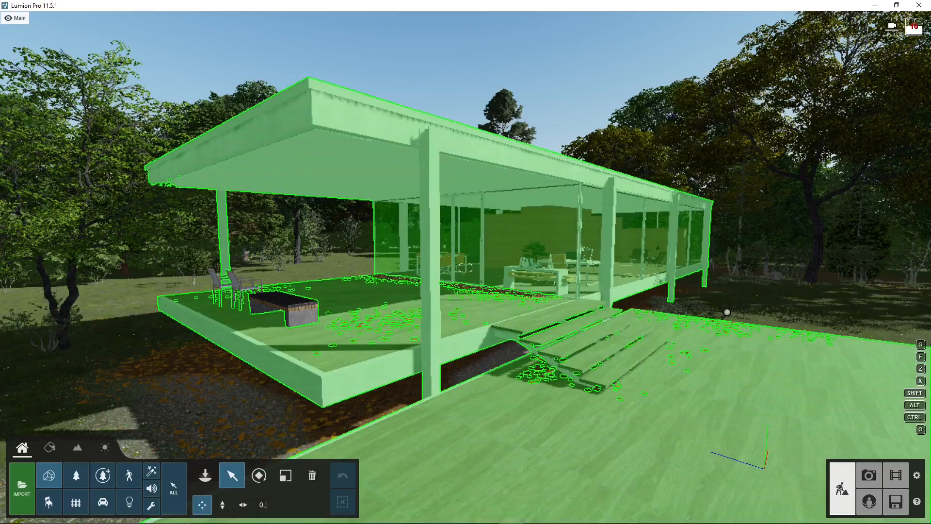
Move around the Farnsworth house to examine its exterior and entrance deck
right_drag(598, 272, 581, 283)
key(d)
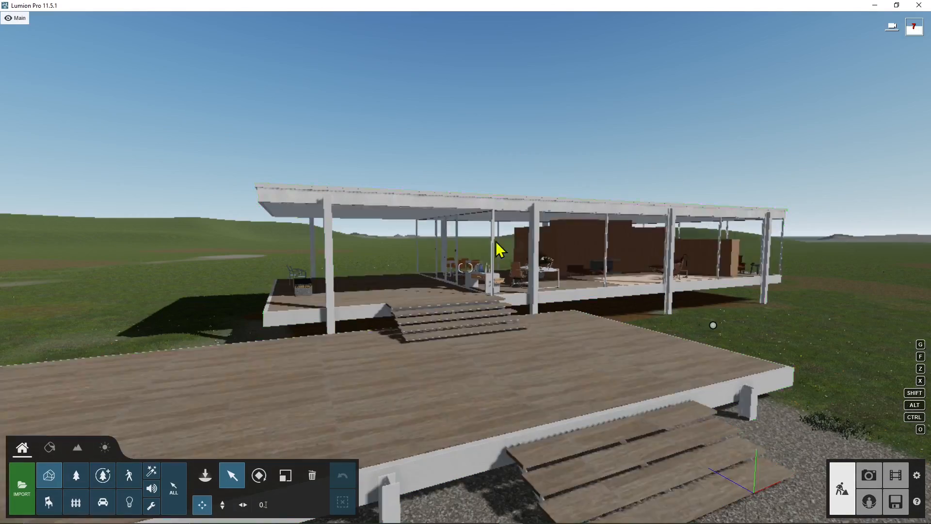
click(287, 280)
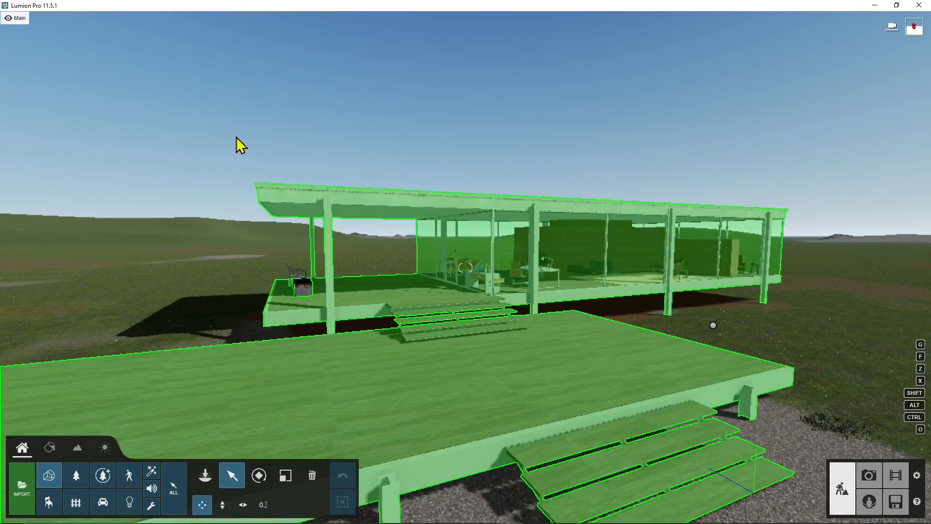
click(241, 146)
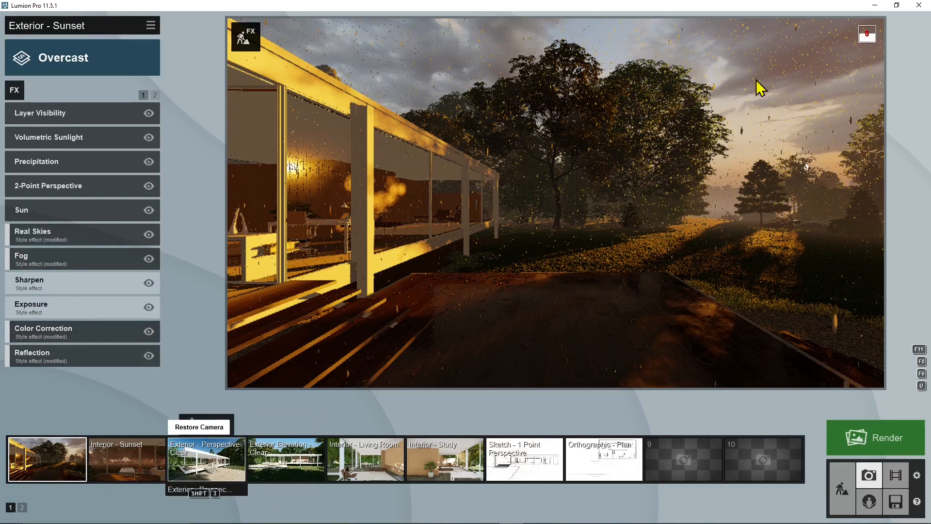
Review the saved clear exterior perspective and elevation, orthographic plan, concept sketch side view and Photo - 10
click(236, 467)
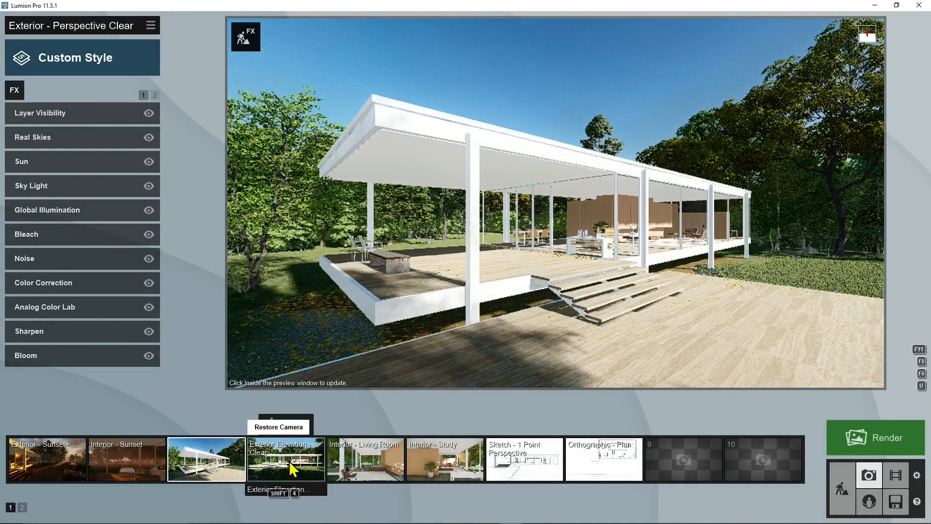
click(289, 461)
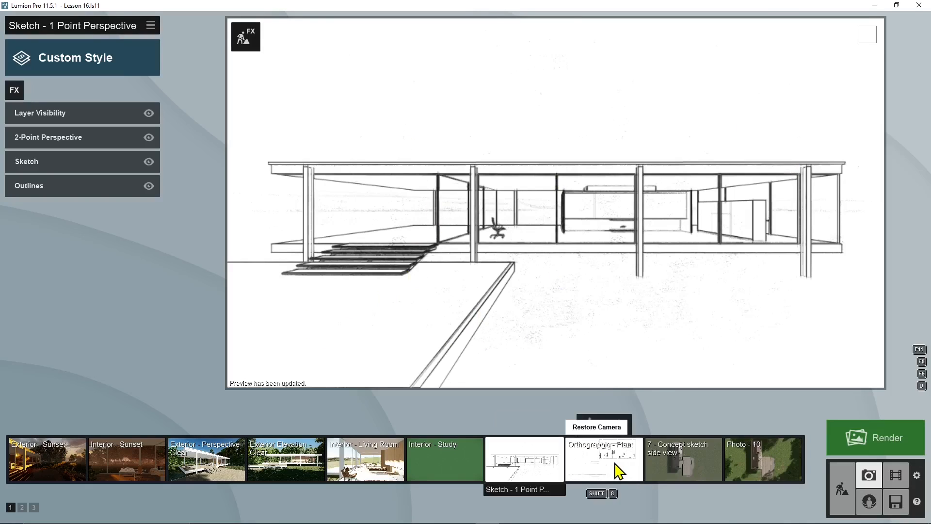
click(618, 471)
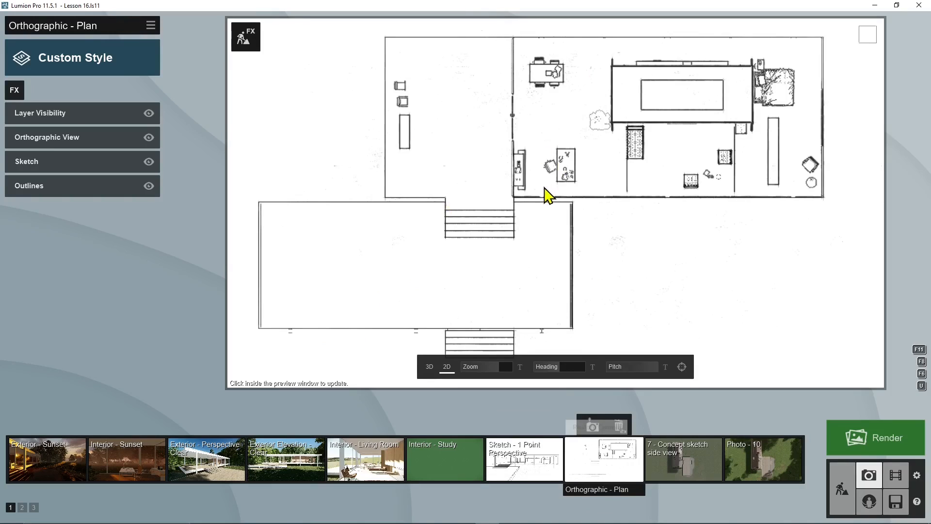
click(332, 292)
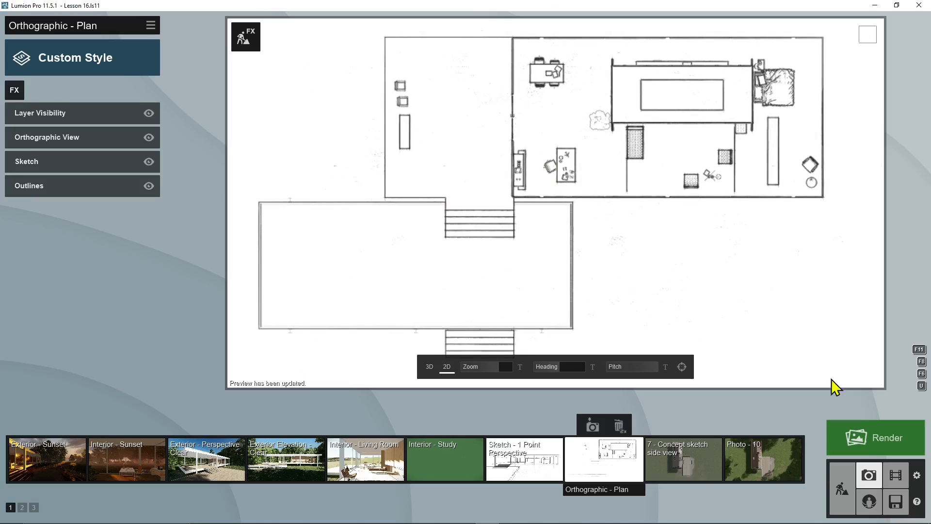
click(668, 464)
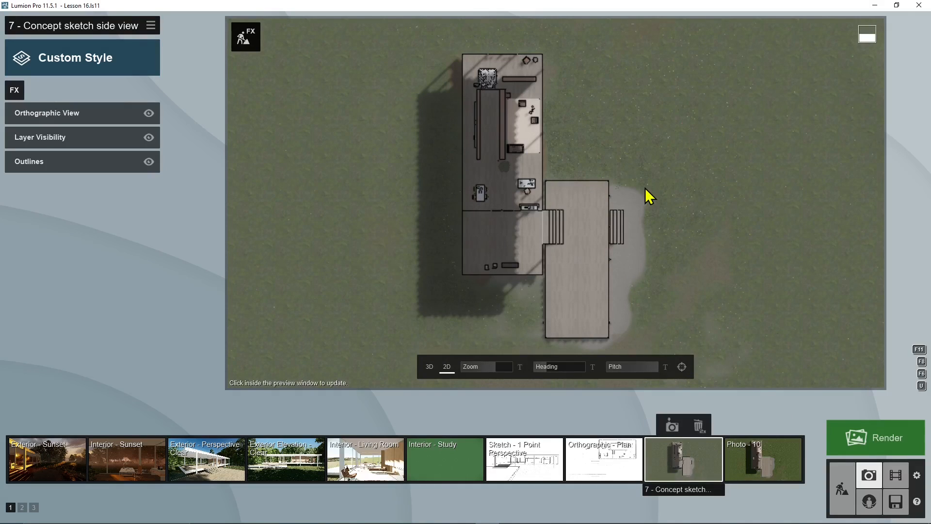
click(770, 466)
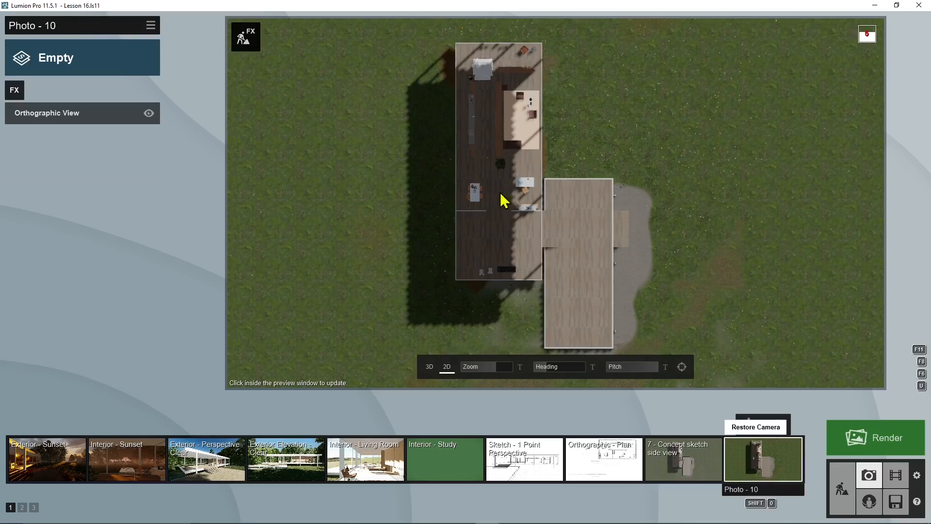
Review photos 12 and 11 in the second set of saved photos and examine their effects
click(22, 507)
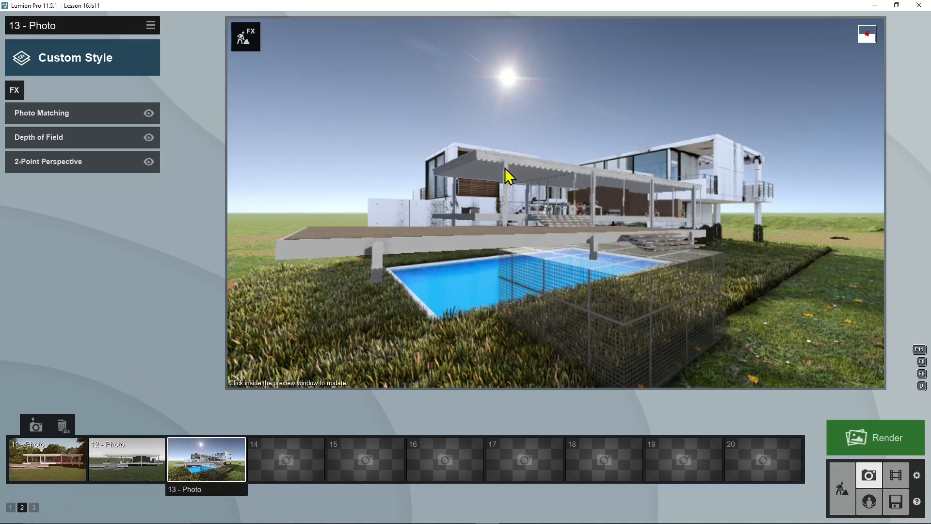
click(110, 469)
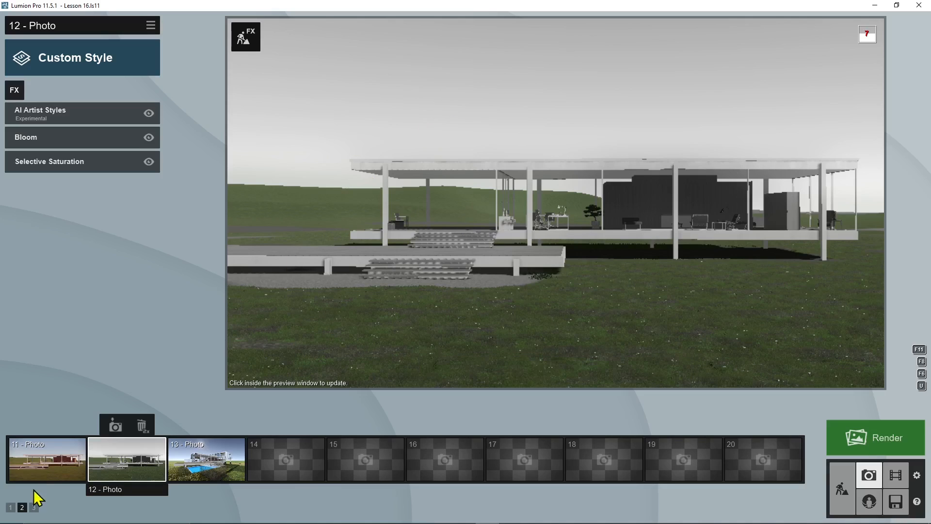
click(39, 478)
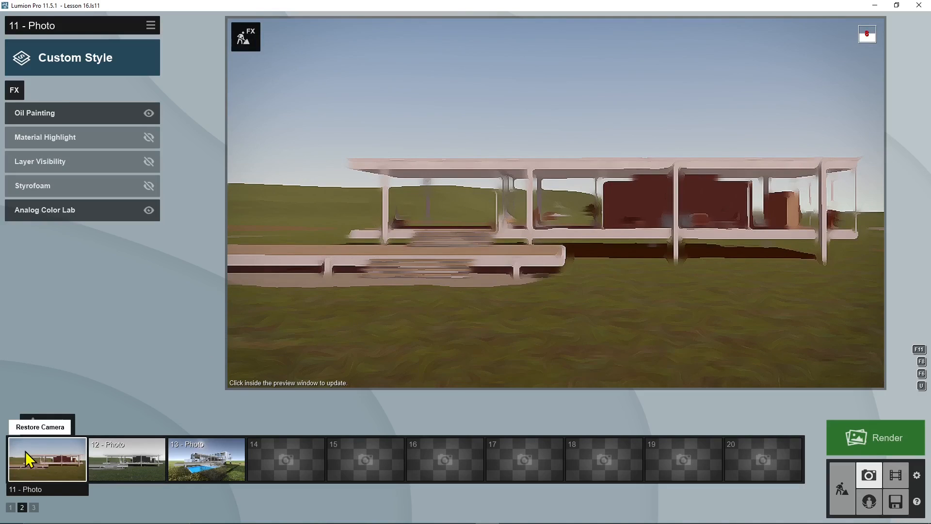
Store a camera view in photo slot 14 showing the full house and deck from the front at 2.90 m eye height
click(281, 453)
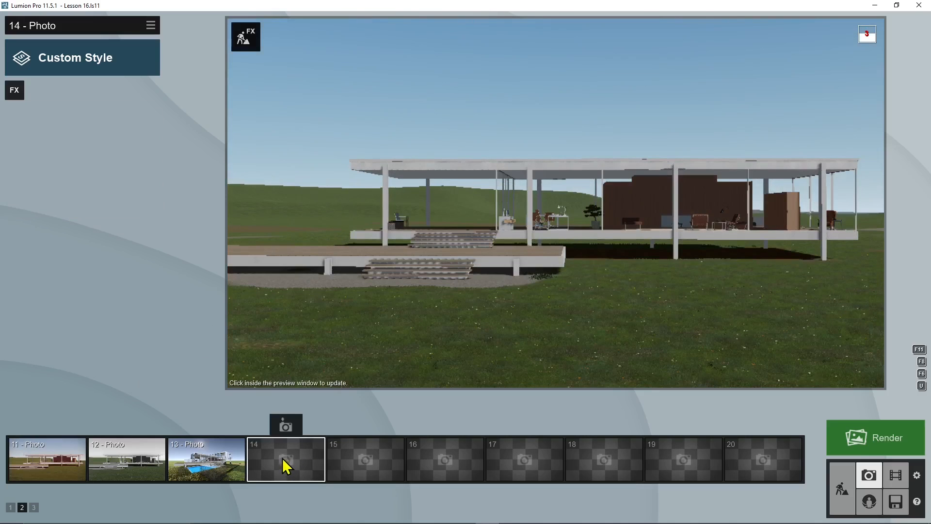
click(287, 426)
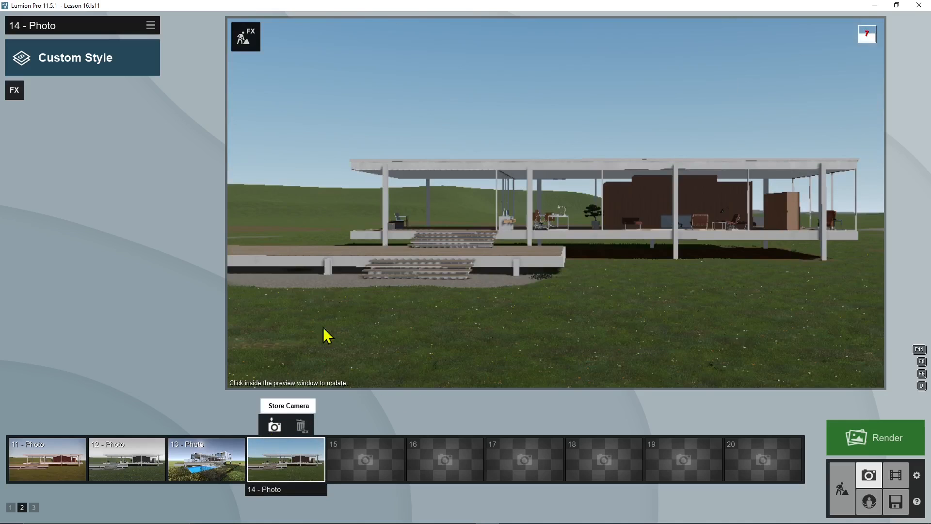
mouse_move(446, 45)
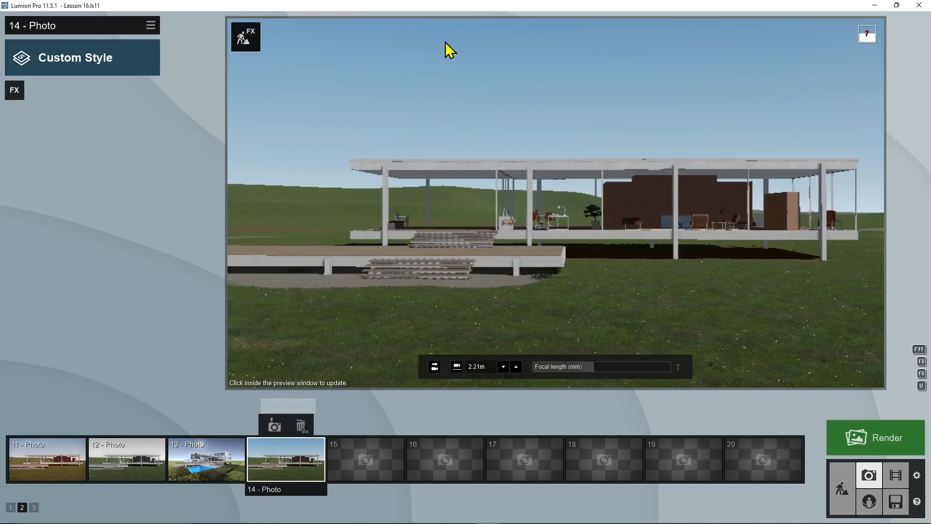
click(585, 370)
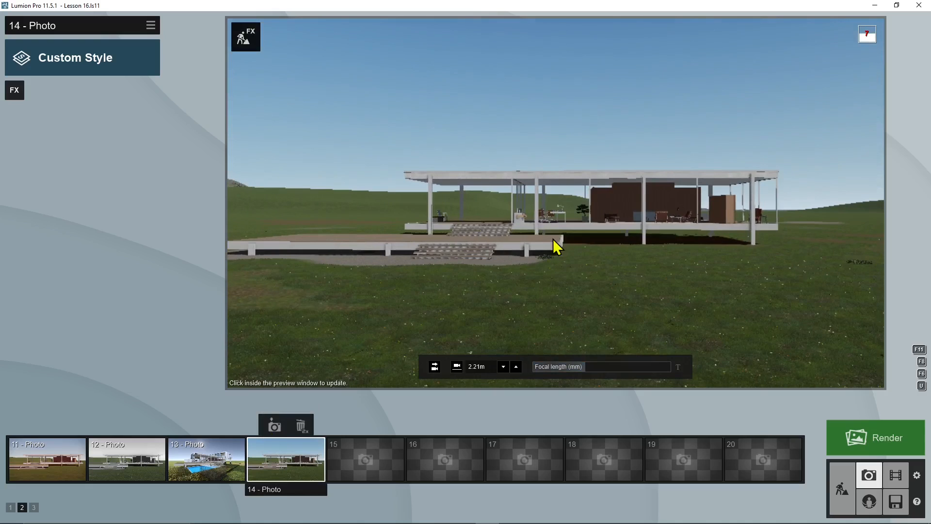
middle_drag(625, 278, 526, 271)
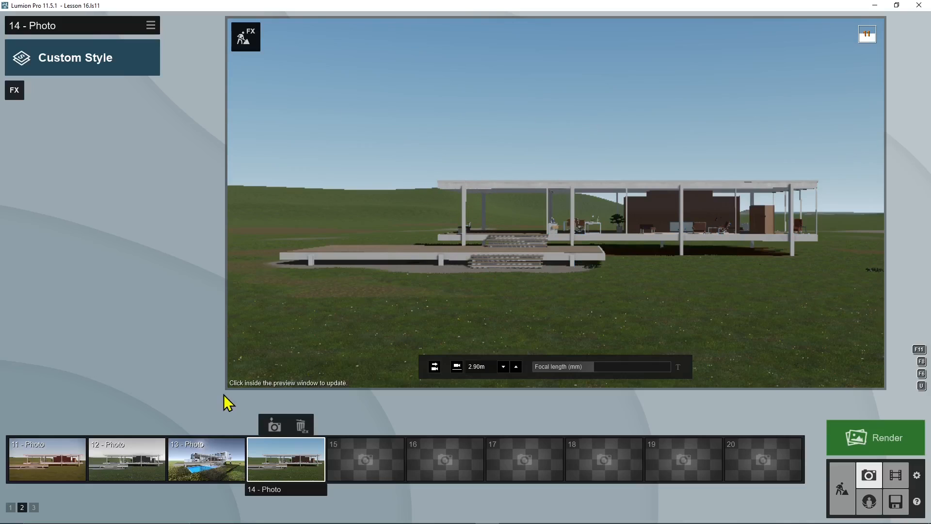
click(275, 428)
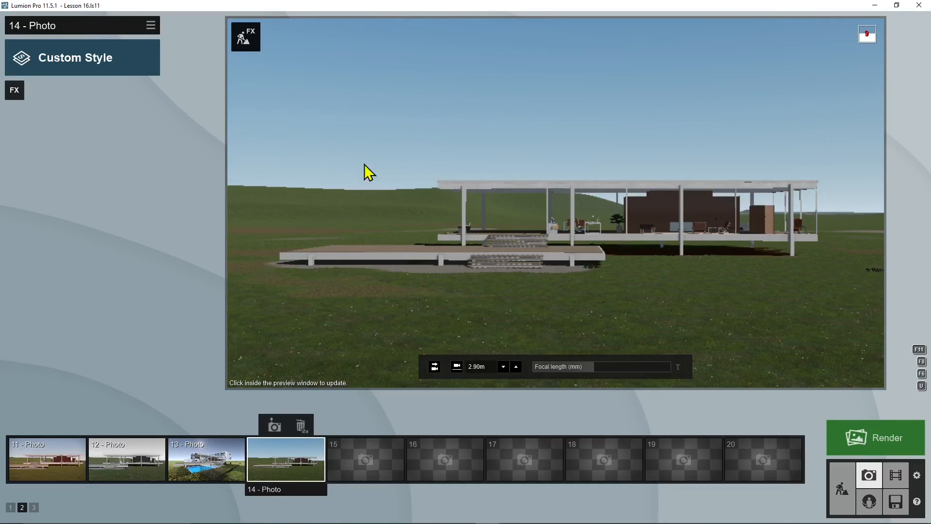
Add the Outlines artistic effect to photo 14
click(18, 92)
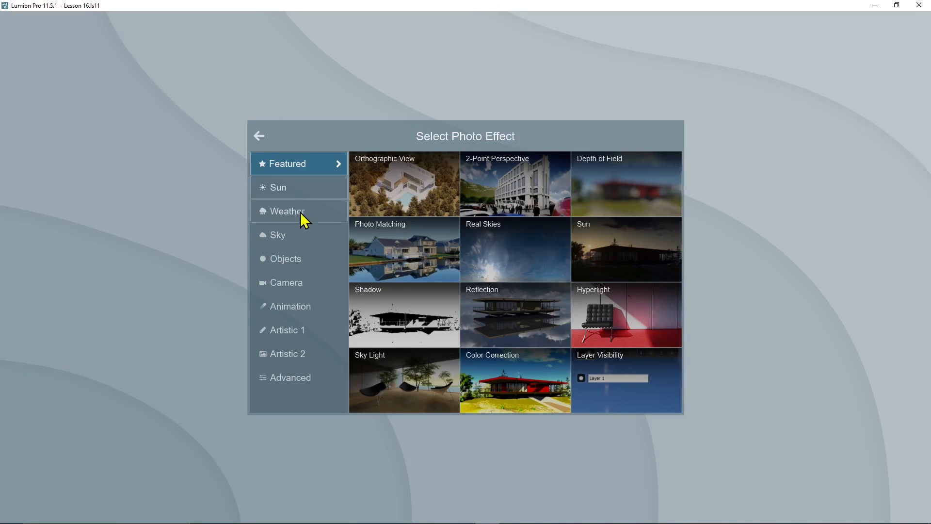
click(306, 330)
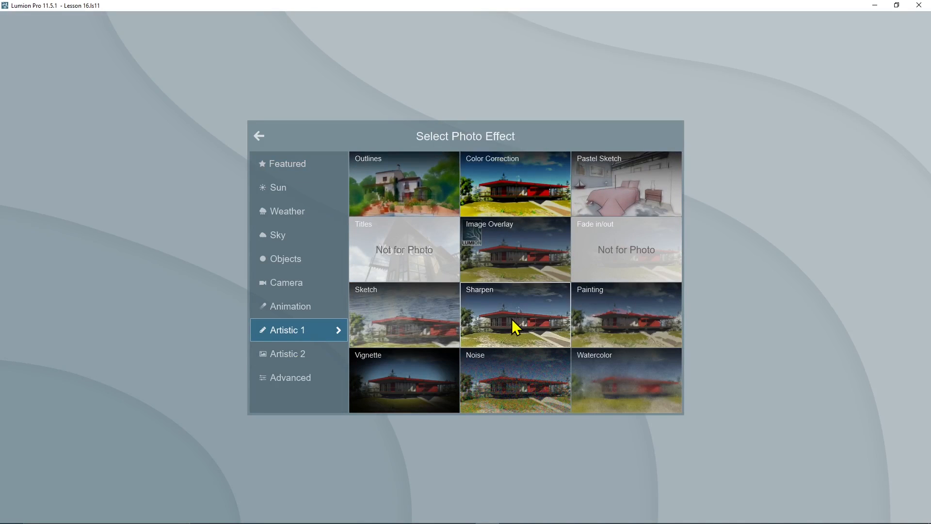
click(397, 191)
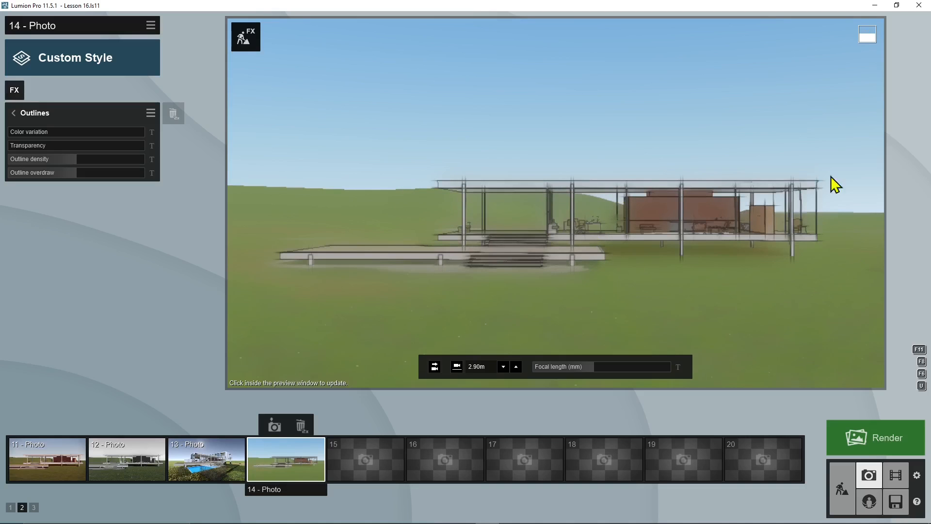
Set the Outlines colour variation and outline density close to maximum, with transparency and outline overdraw at minimum
drag(28, 134, 168, 142)
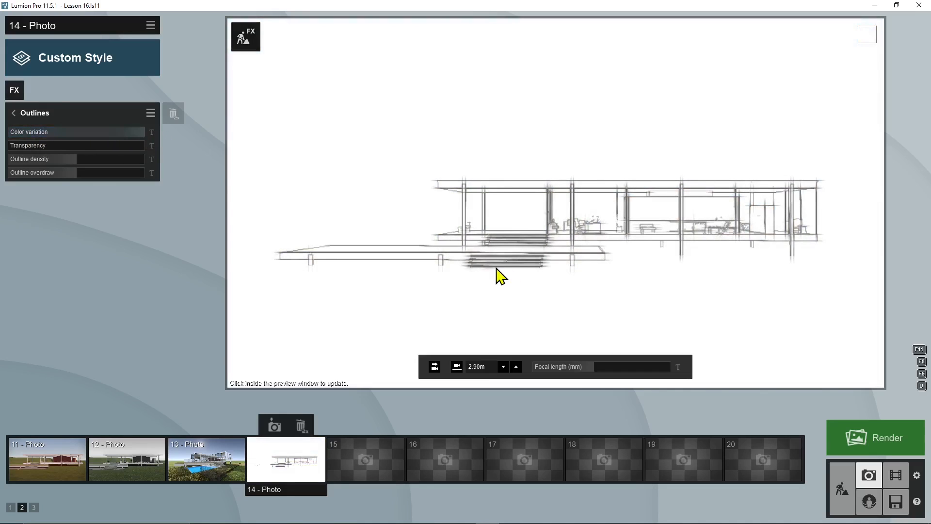
mouse_move(135, 139)
mouse_down()
mouse_move(69, 139)
mouse_move(162, 144)
mouse_move(73, 140)
mouse_move(145, 152)
mouse_up()
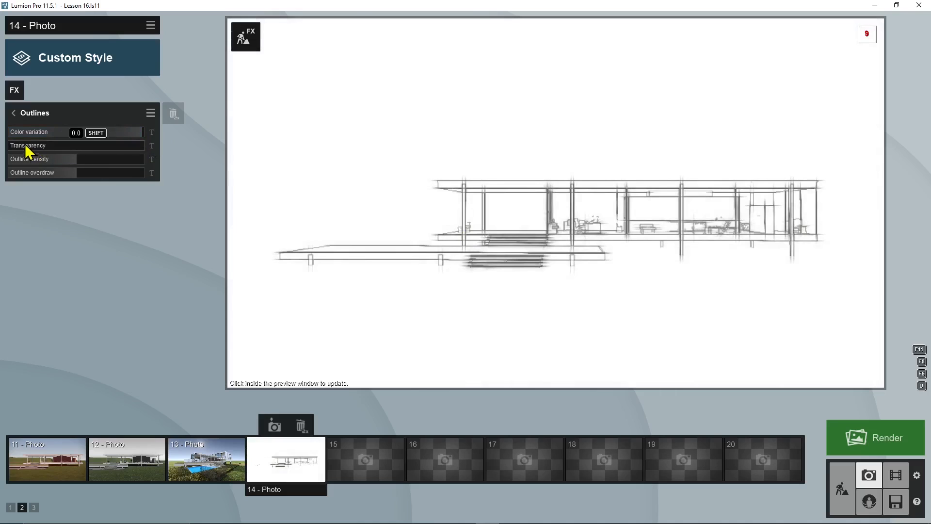
mouse_move(24, 143)
mouse_down()
mouse_move(96, 145)
mouse_move(8, 142)
mouse_move(71, 161)
mouse_move(32, 172)
mouse_up()
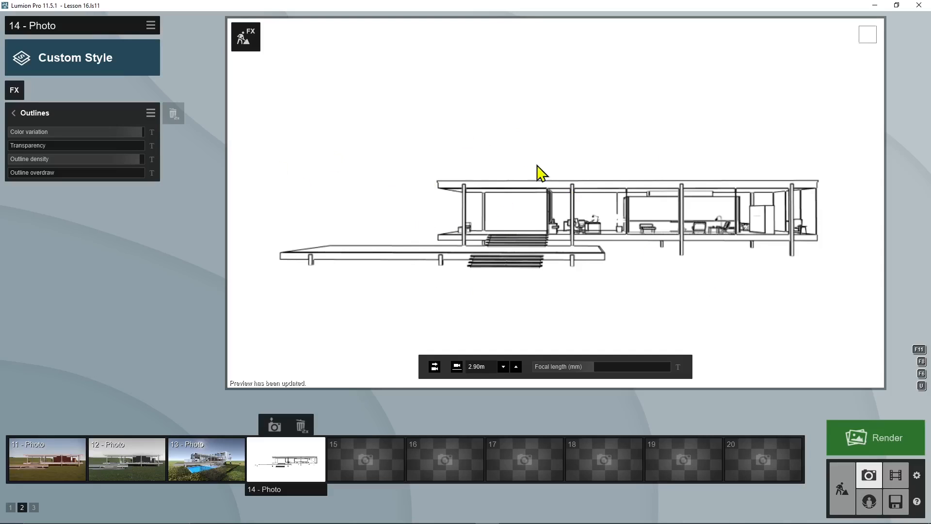
Add the Orthographic View camera effect to photo 14 and compare its 2D and 3D modes
click(17, 90)
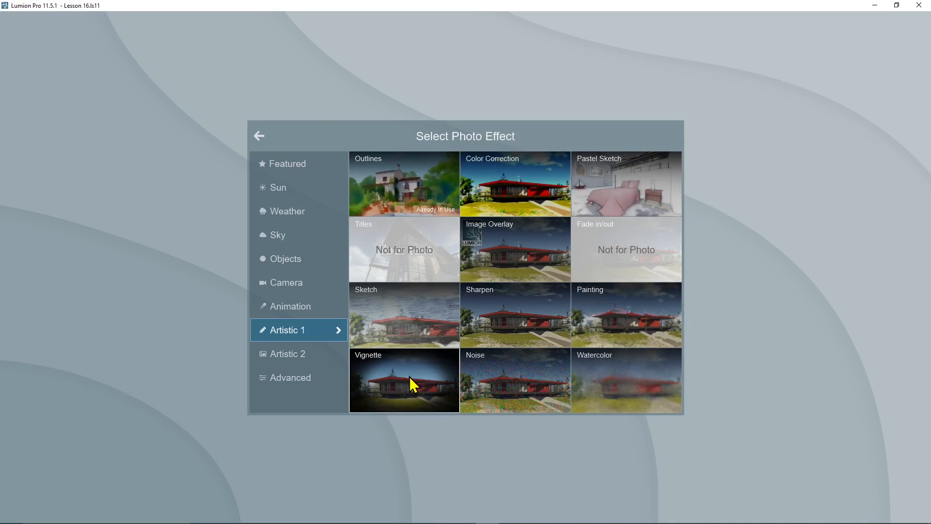
click(286, 291)
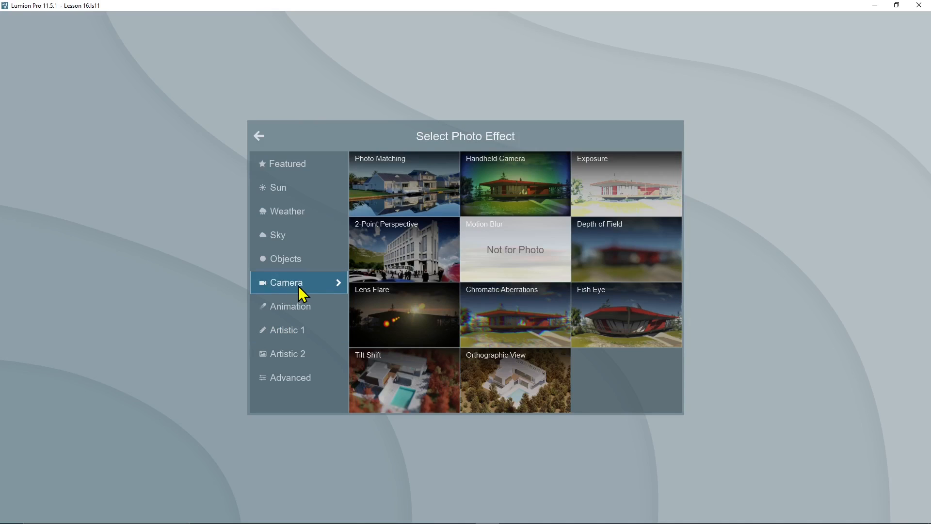
click(494, 365)
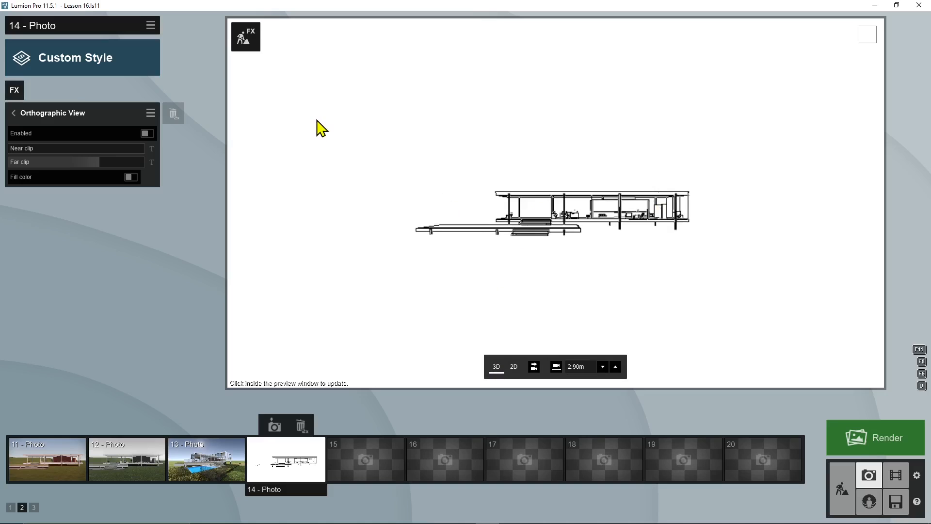
click(512, 365)
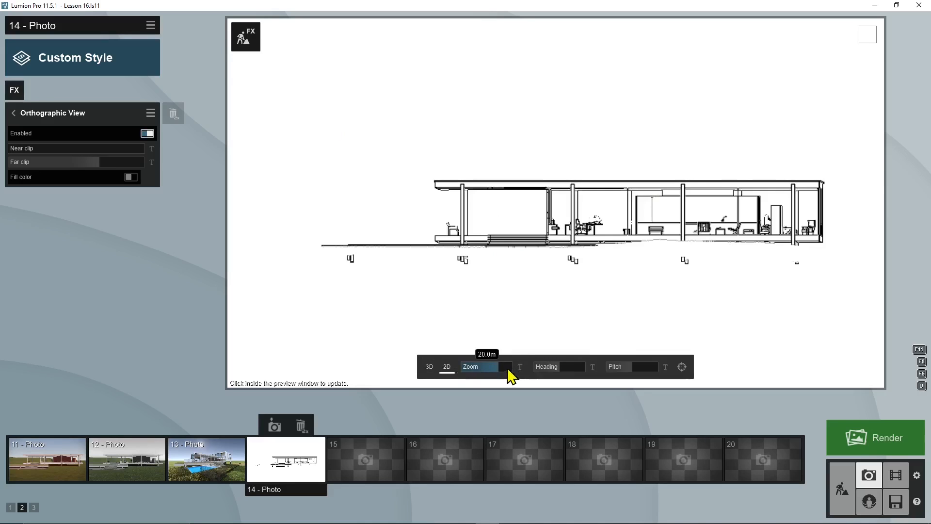
click(426, 370)
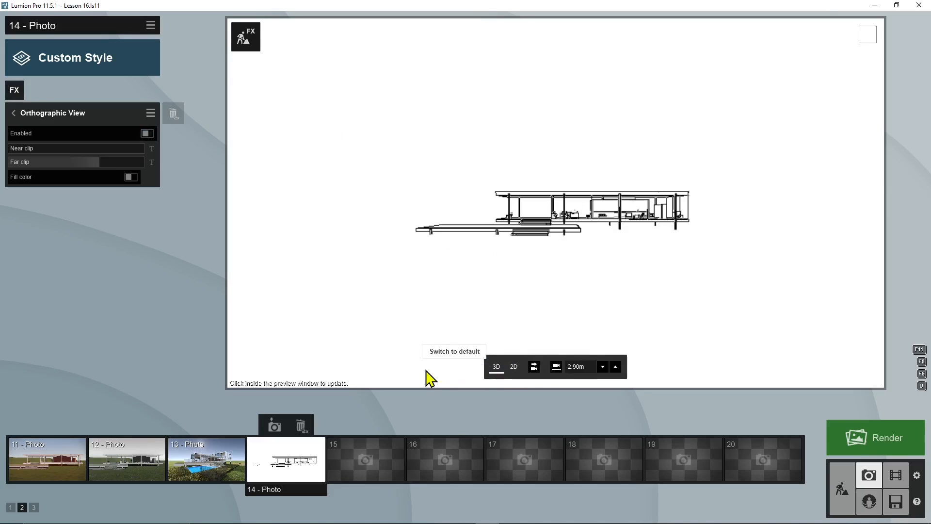
Enable Orthographic View in 2D mode for photo 14 and compare the image with the effect on and off
click(513, 367)
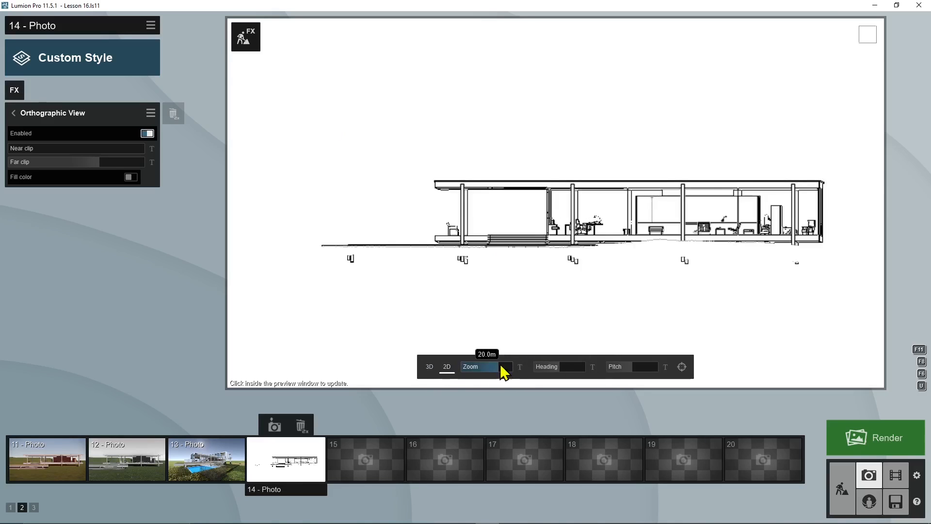
click(147, 134)
click(147, 133)
click(147, 133)
click(146, 133)
Square the 2D view to the house front and compare a 90° pitch top view with the level front elevation
drag(500, 369, 562, 370)
drag(628, 369, 666, 376)
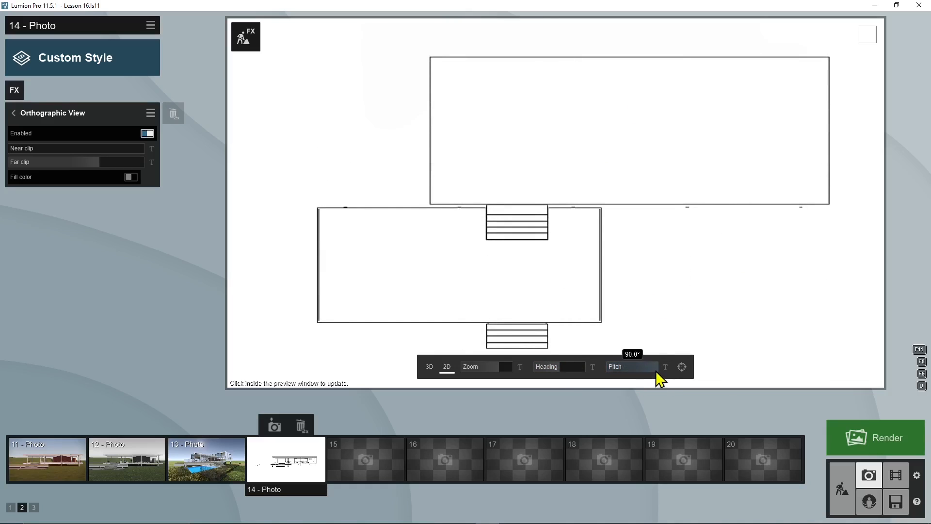
drag(656, 372, 634, 368)
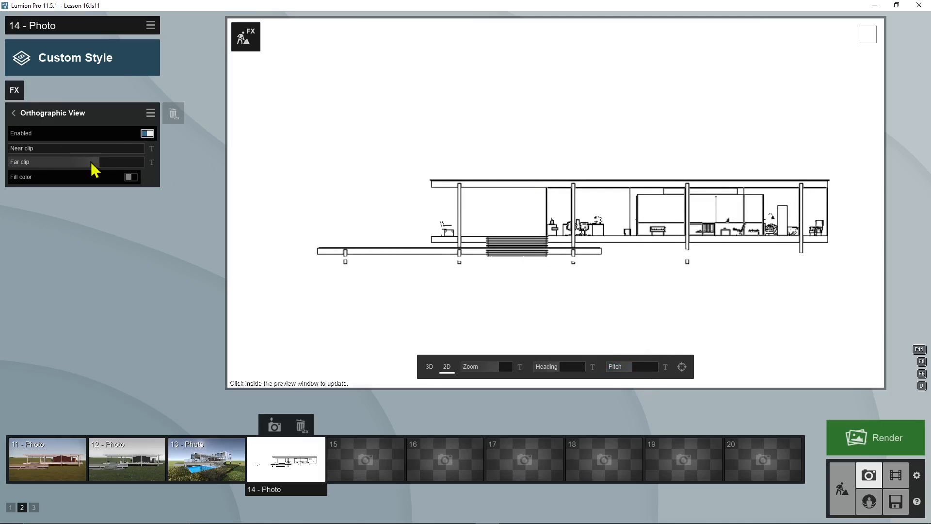
Increase the Orthographic View near clip until it cuts a section through the front deck, and update the preview
mouse_move(17, 154)
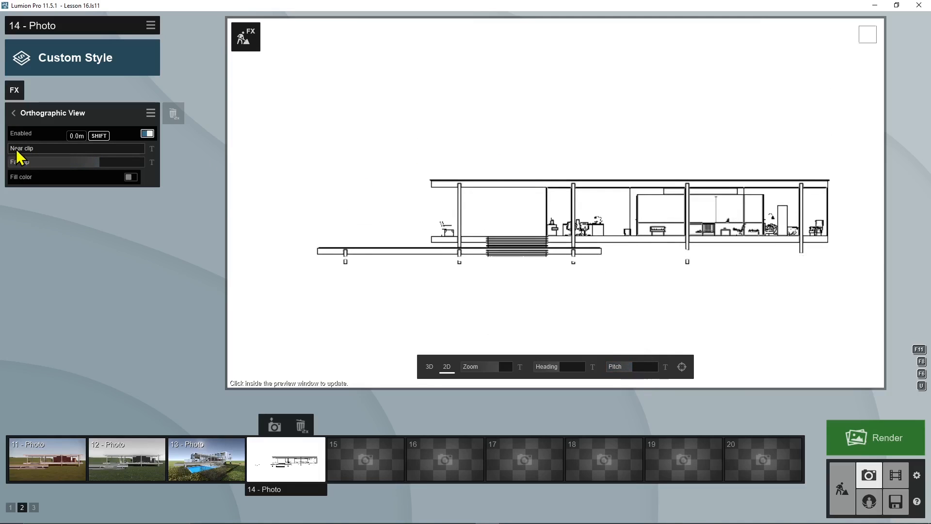
drag(19, 152, 50, 158)
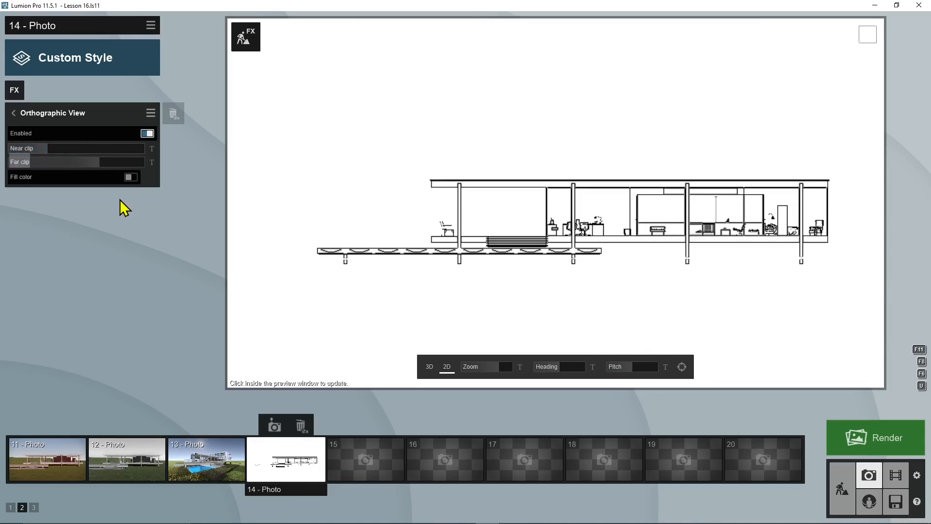
click(331, 350)
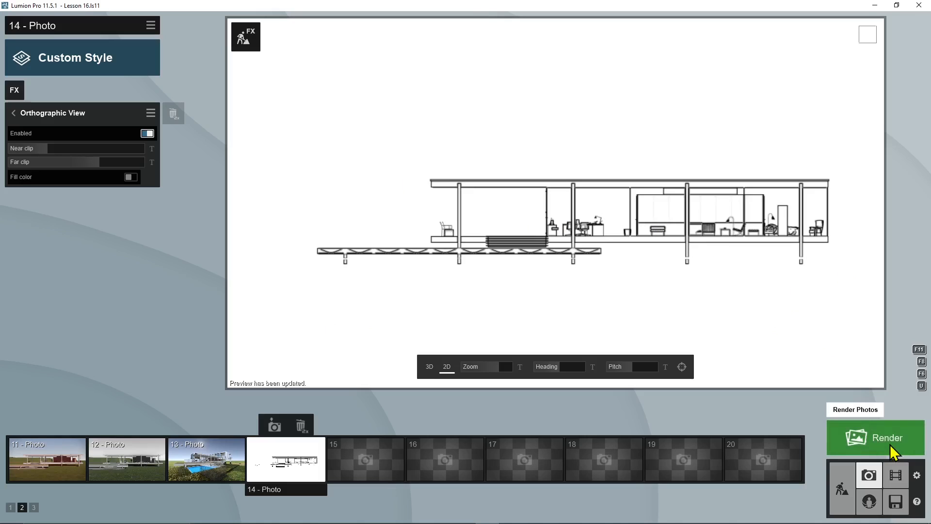
Look over the render sizes offered for the current shot and return to photo 14 without rendering
click(894, 452)
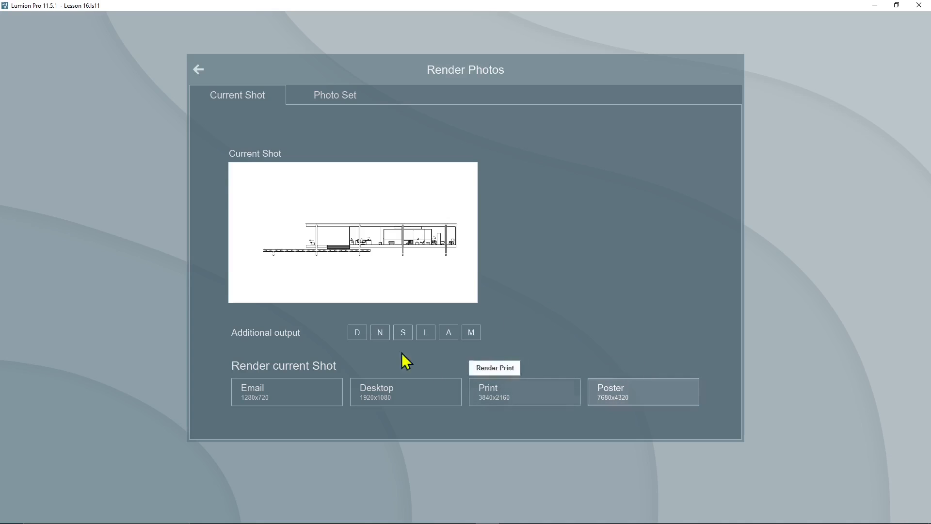
click(197, 71)
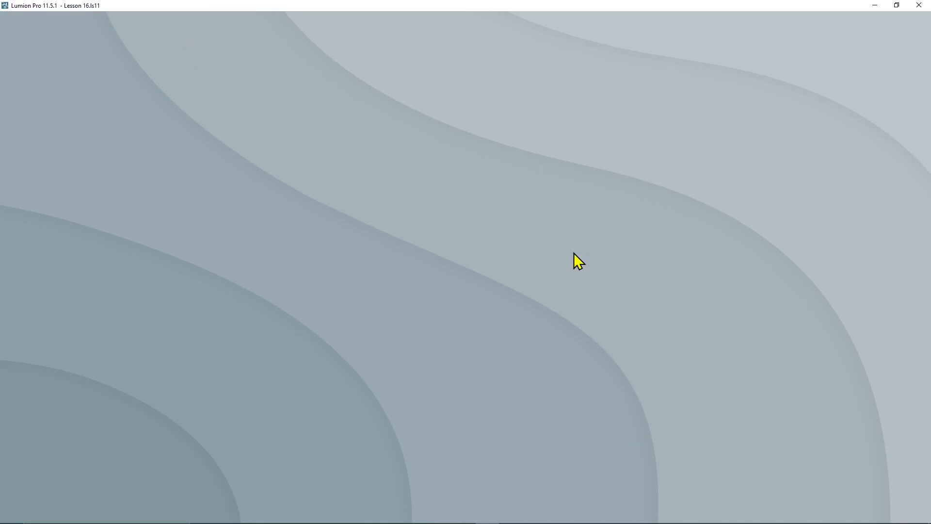
click(578, 260)
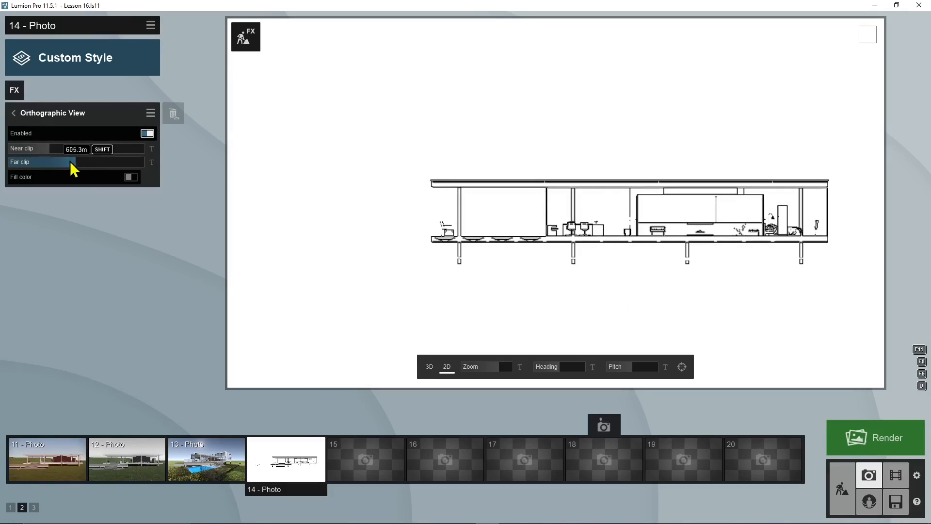
Adjust the near clip to section the house itself, shorten the far clip to about 600 m, and update the preview
drag(47, 160, 72, 167)
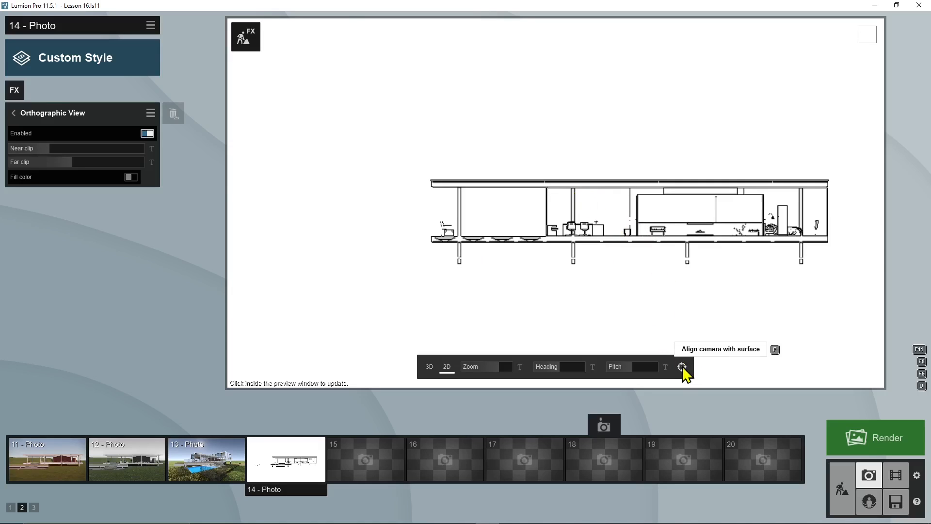
click(656, 229)
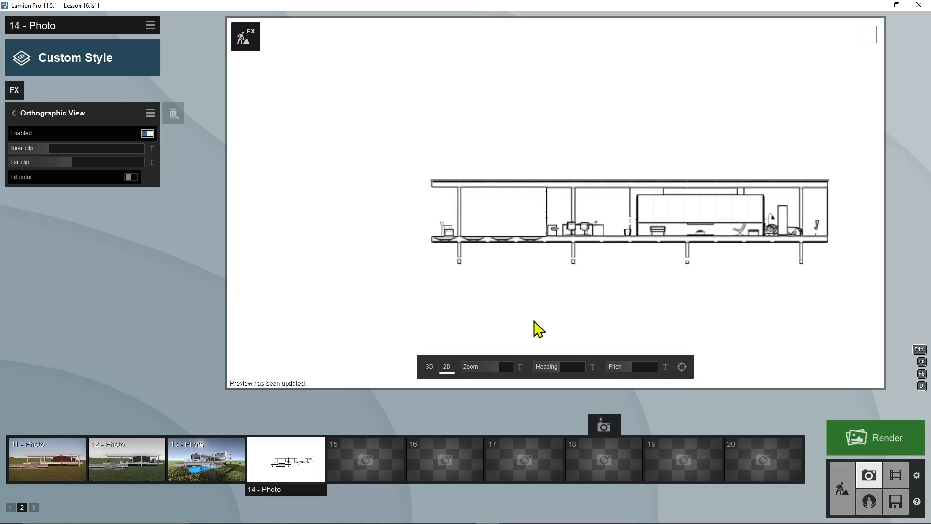
Set the pitch to 90° and adjust the clipping to cut away the roof and show the furnished floor plan
drag(629, 372, 704, 383)
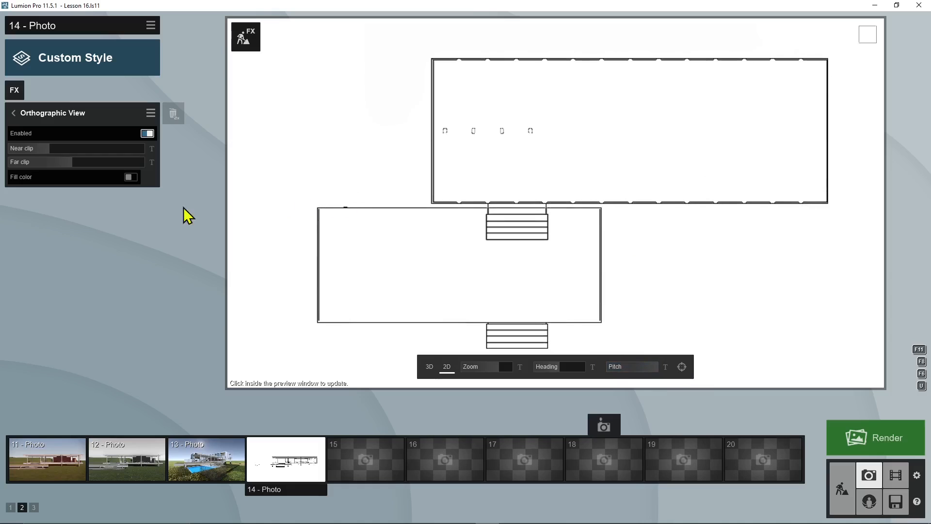
drag(39, 152, 83, 158)
drag(204, 168, 721, 257)
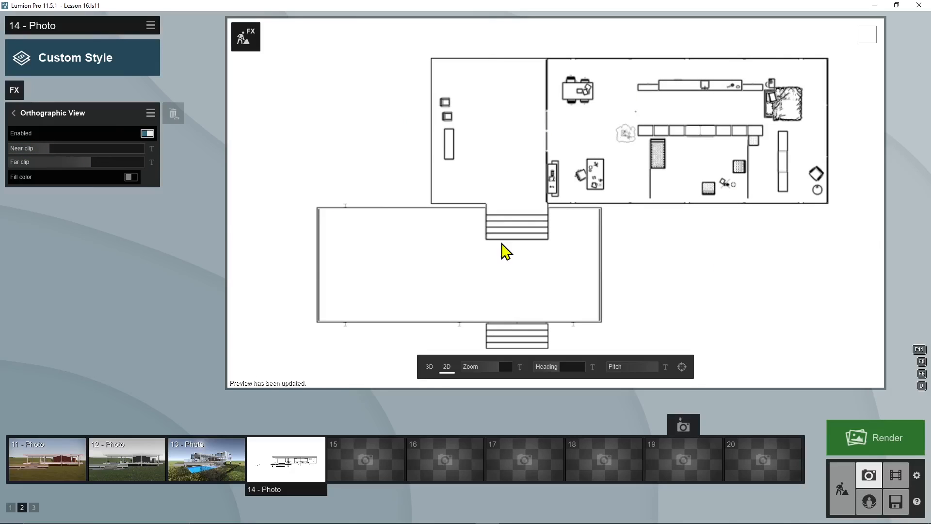
Return to the effect list of photo 14 and review the Outlines settings
click(21, 116)
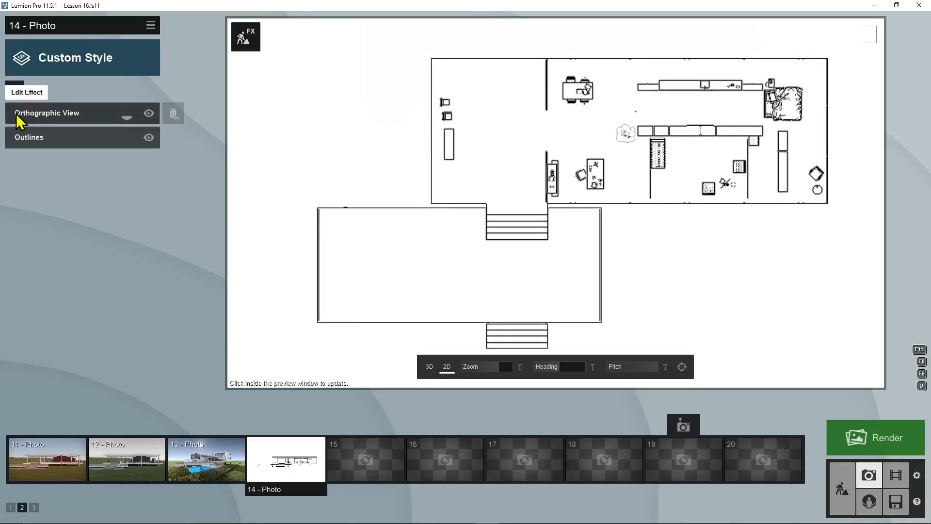
click(27, 146)
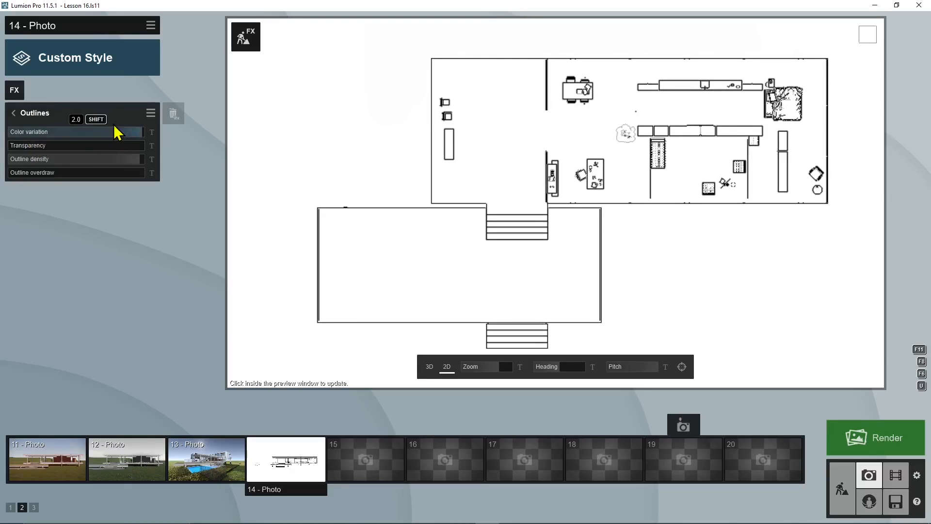
mouse_move(130, 141)
mouse_down()
mouse_move(21, 152)
mouse_move(57, 148)
mouse_move(31, 150)
mouse_up()
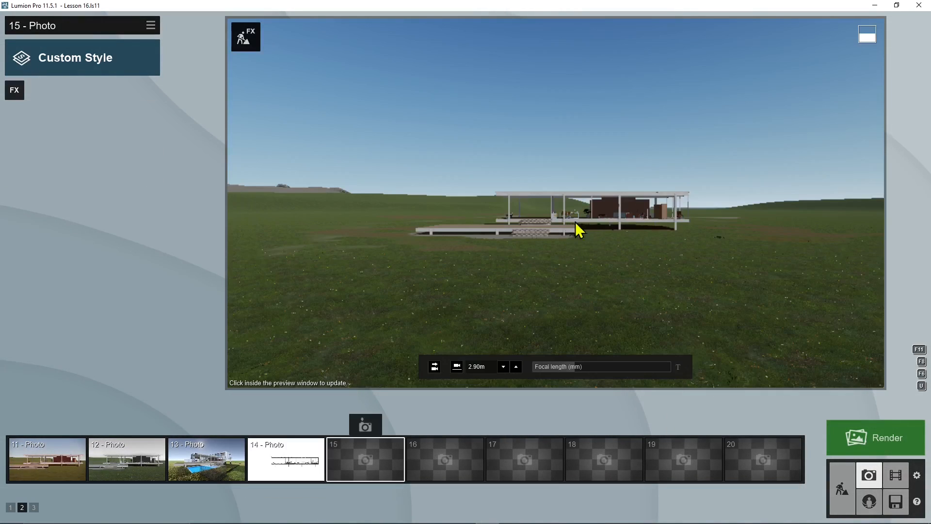
Store the front camera view in photo slot 15 and copy all effects from photo 14
click(365, 425)
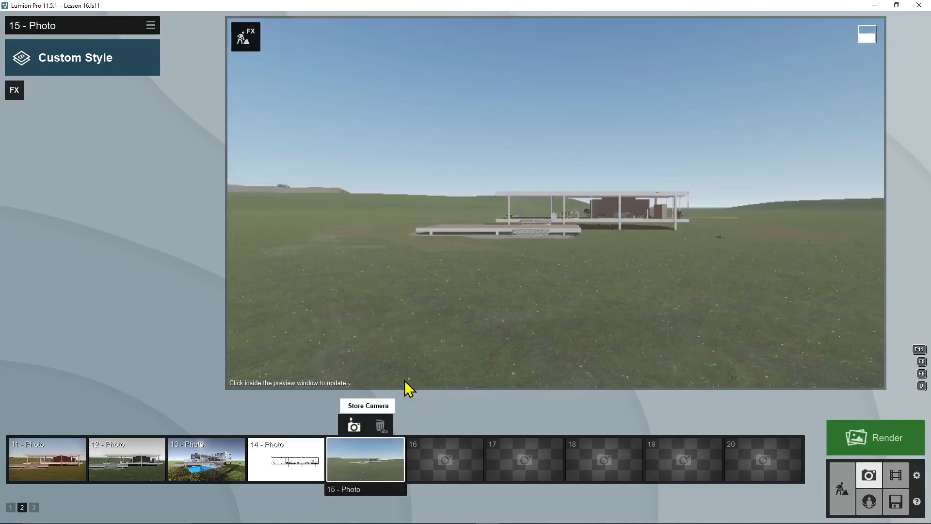
click(285, 460)
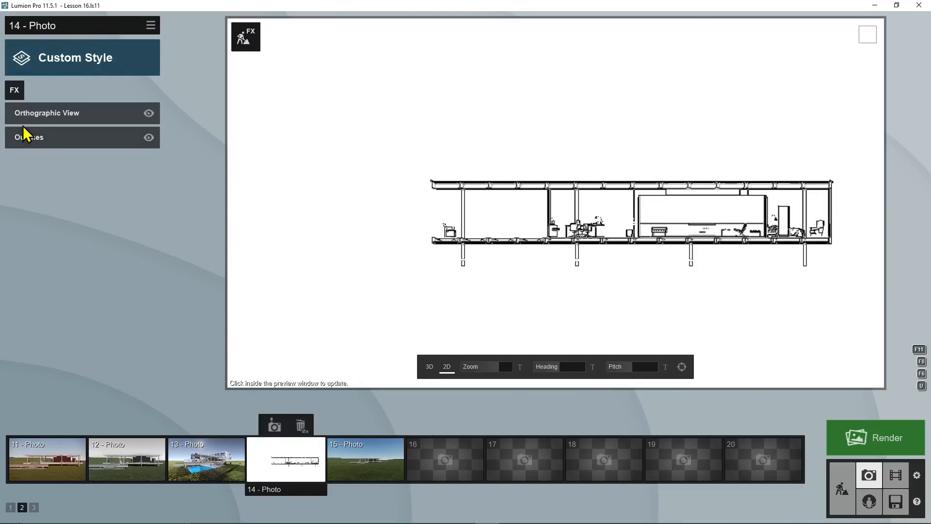
click(151, 27)
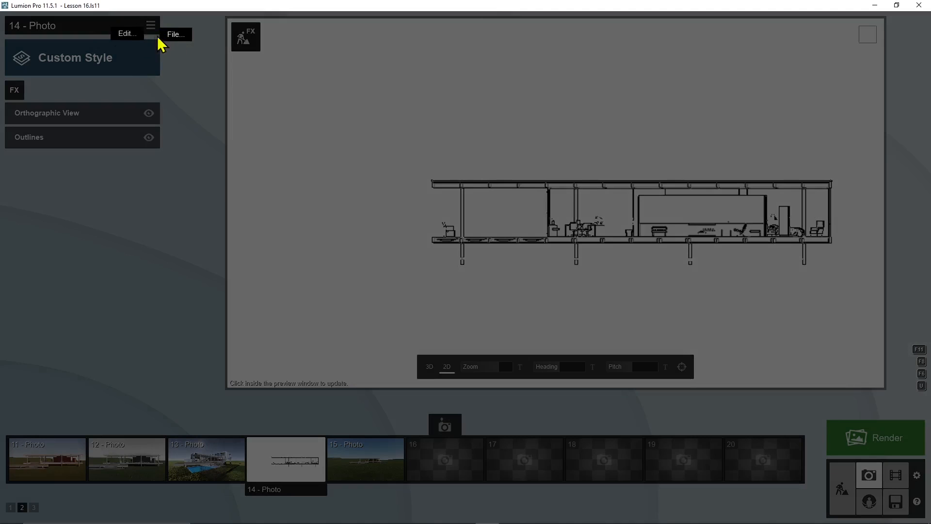
click(127, 34)
click(79, 35)
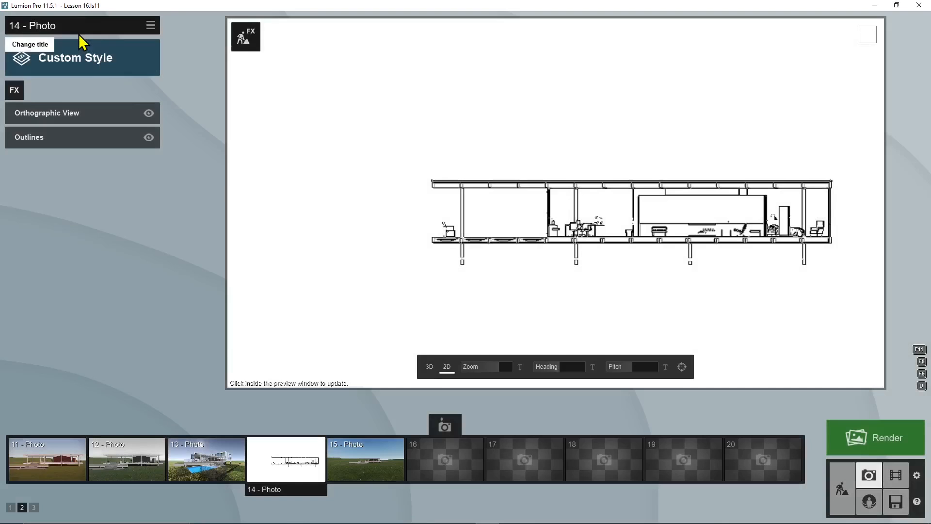
Paste the copied Orthographic View and Outlines effects onto photo 15
click(373, 477)
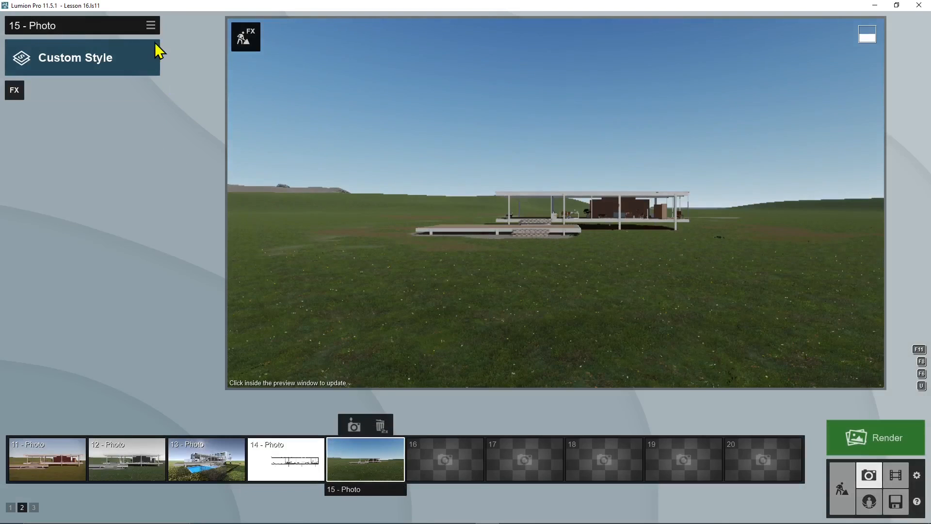
click(151, 26)
click(130, 34)
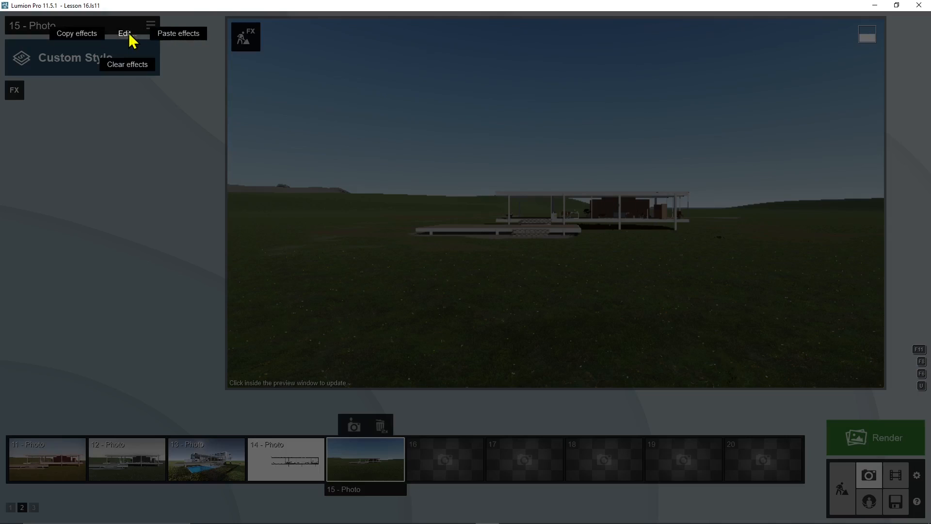
click(176, 34)
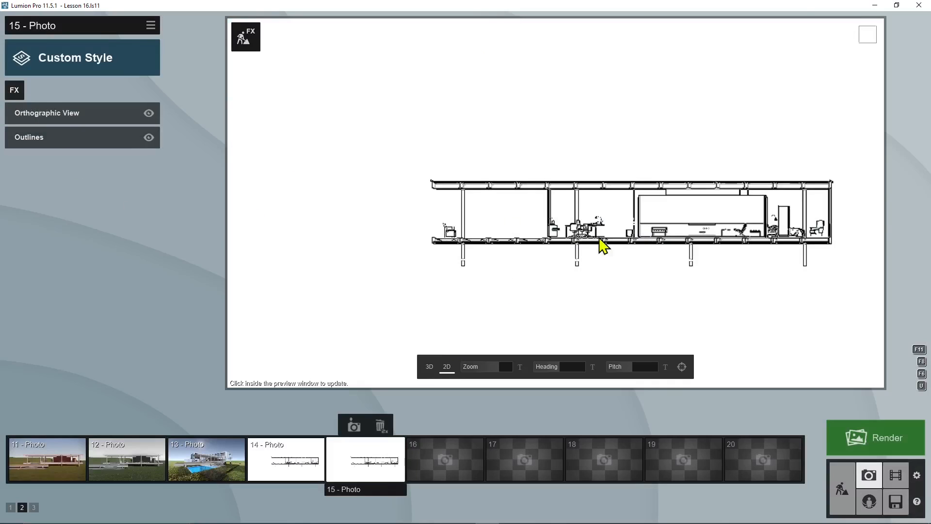
Rotate photo 15 to an angled view of the house from above and move Orthographic View below Outlines in the effect order
right_drag(478, 229, 426, 166)
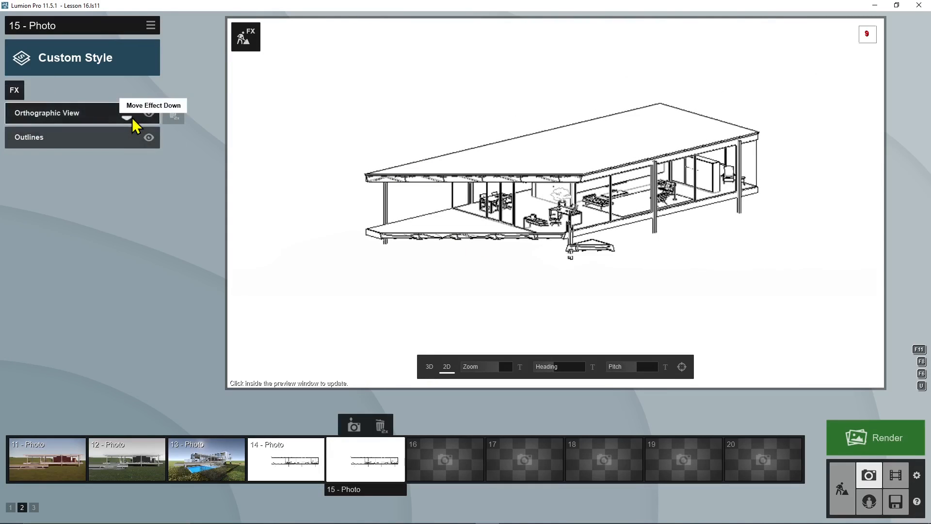
click(132, 120)
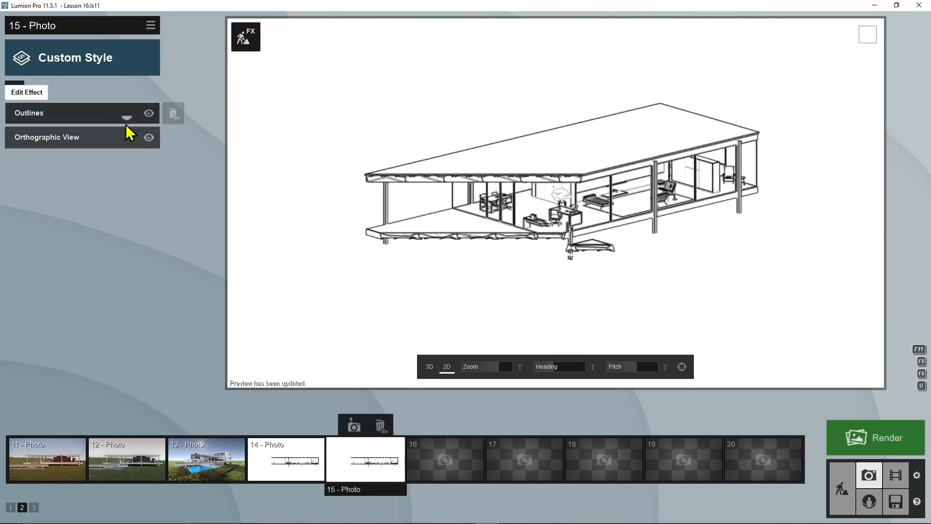
Store a closer corner view of the deck and house at 4.04 m eye height in photo slot 16
click(445, 459)
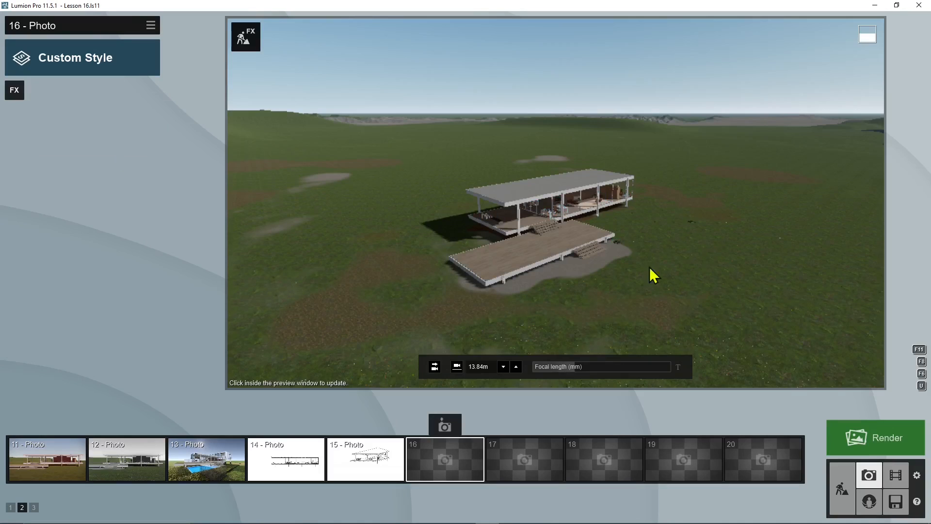
click(450, 428)
scroll(543, 271, up, 4)
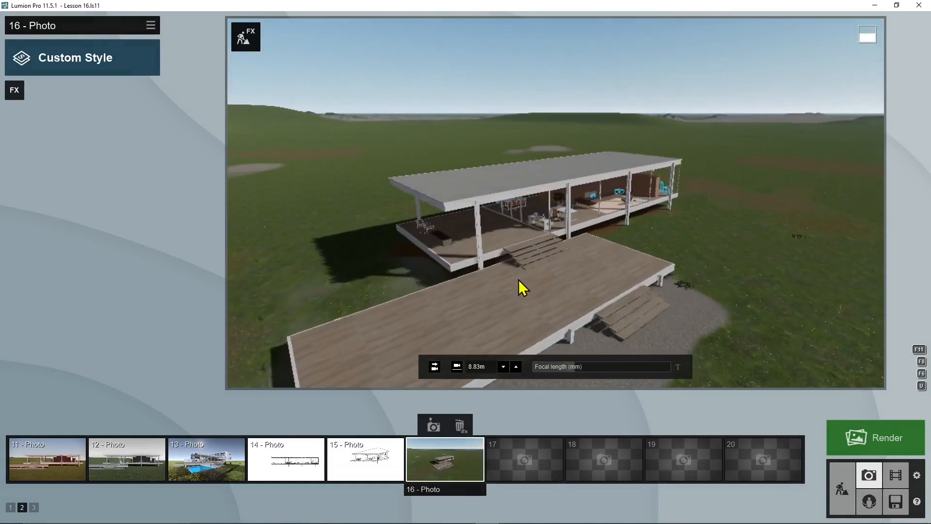
right_drag(519, 280, 510, 278)
scroll(528, 228, up, 1)
middle_drag(682, 238, 703, 291)
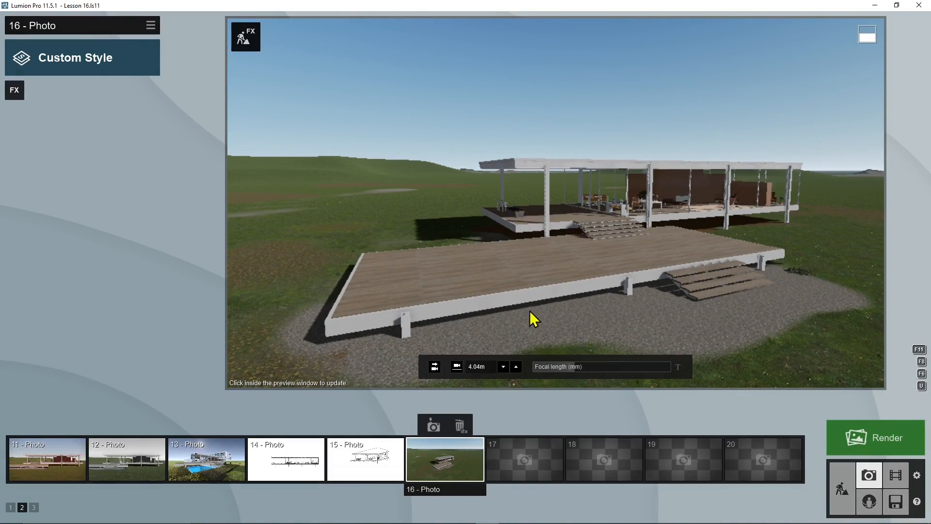
click(430, 428)
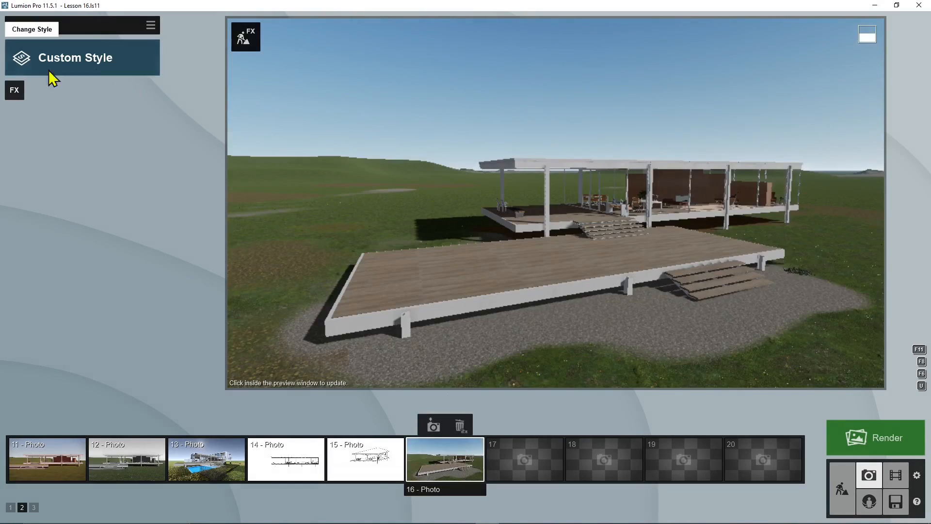
Add the Layer Visibility object effect to photo 16
click(17, 93)
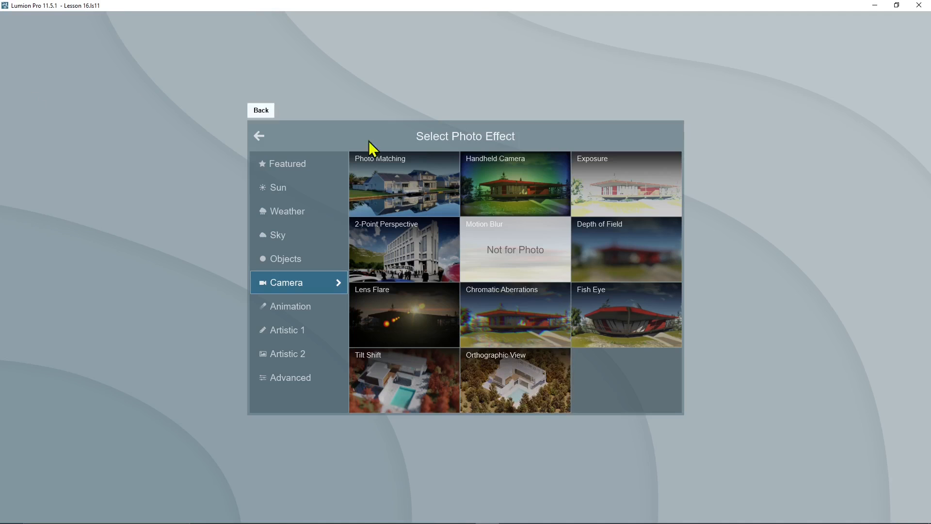
click(289, 264)
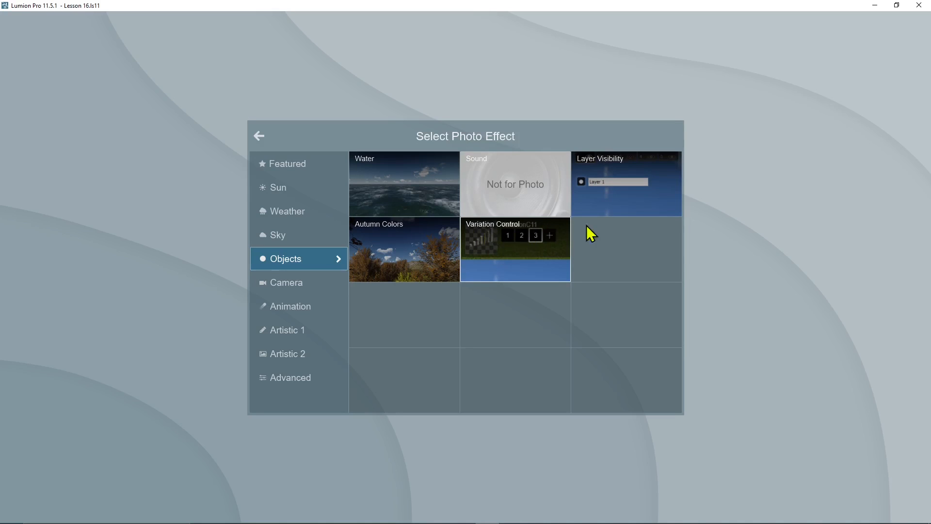
click(631, 160)
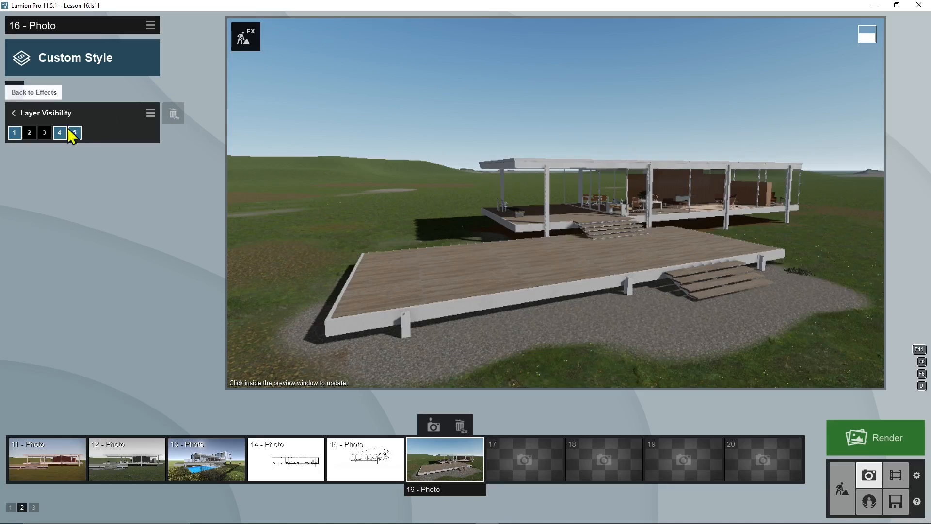
Compare photo 16 with the Nature layer (3) shown and hidden, and leave the layer shown
click(44, 133)
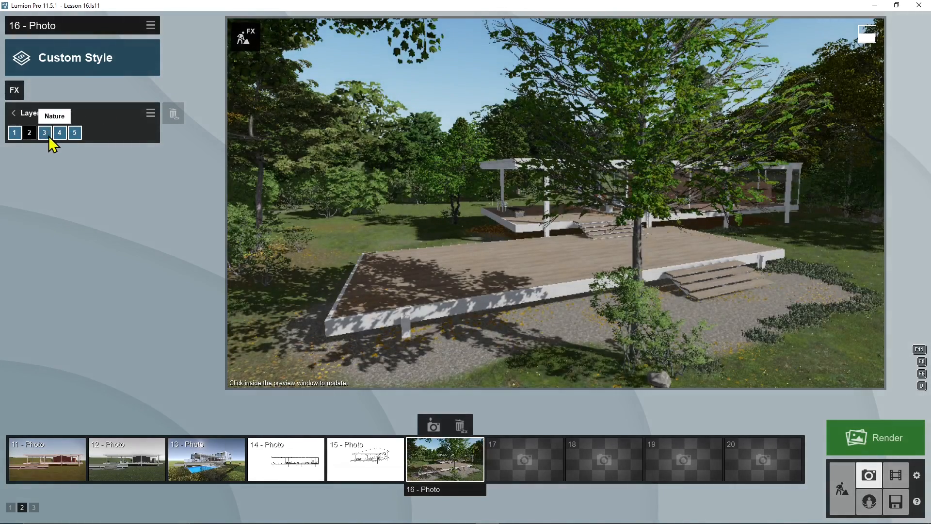
click(48, 136)
click(48, 136)
click(48, 135)
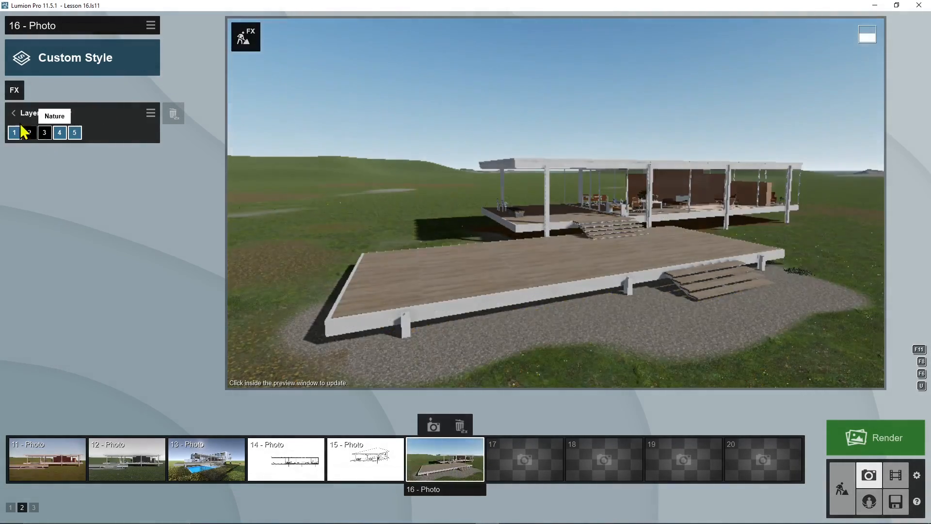
click(46, 135)
Add the Sharpen effect to photo 16 and lower its intensity to about a fifth of the range
mouse_move(577, 254)
right_down()
mouse_move(540, 245)
mouse_move(577, 265)
right_up()
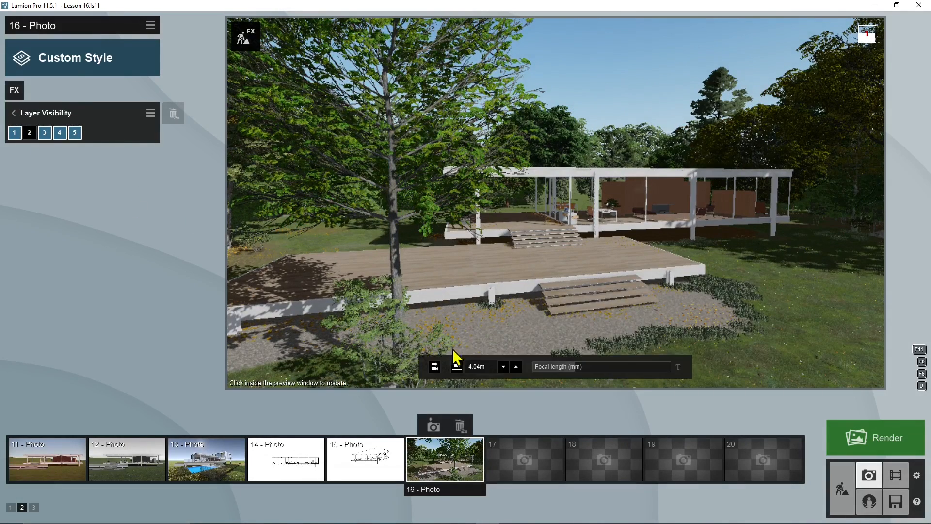
click(15, 95)
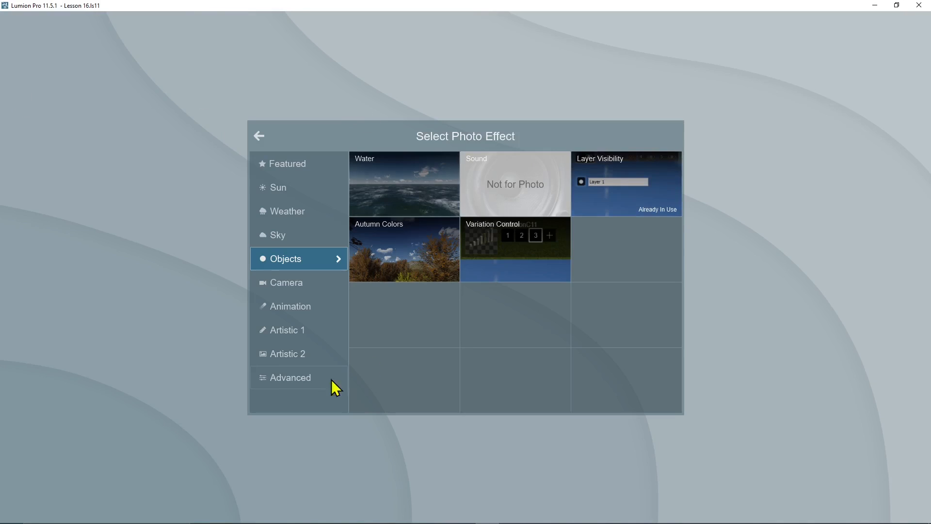
click(297, 327)
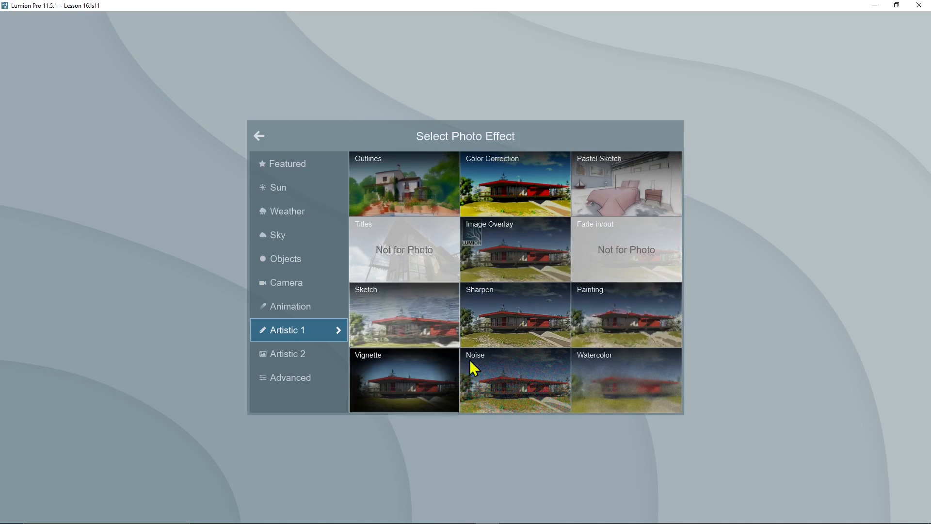
click(499, 308)
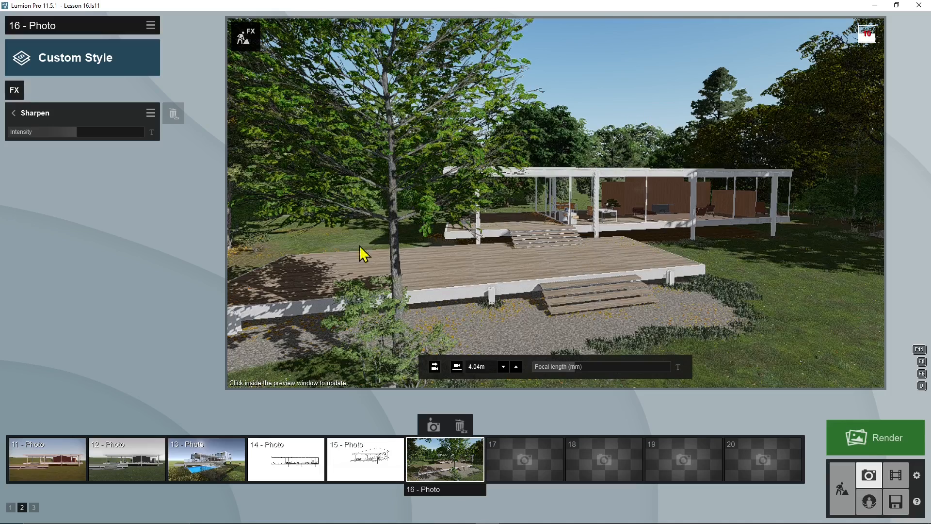
mouse_move(19, 131)
mouse_down()
mouse_move(52, 139)
mouse_move(15, 138)
mouse_move(112, 139)
mouse_move(28, 143)
mouse_up()
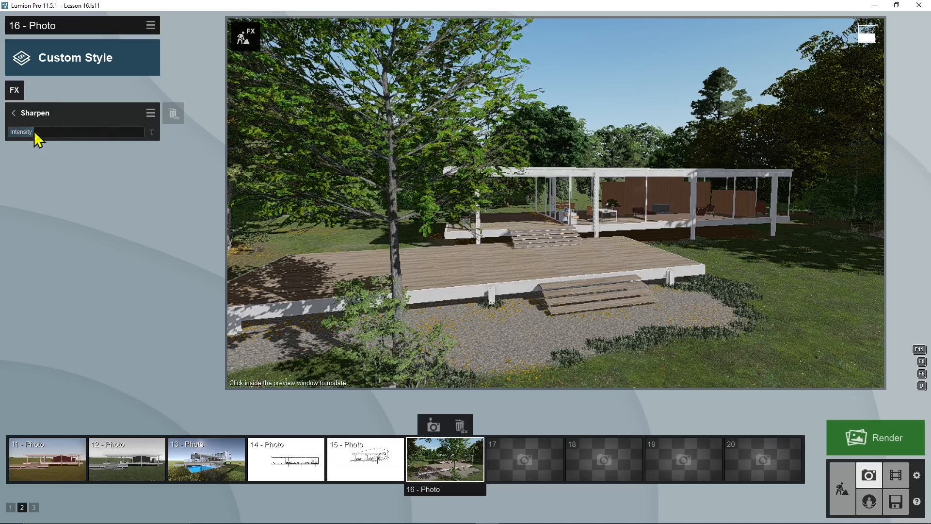
click(14, 115)
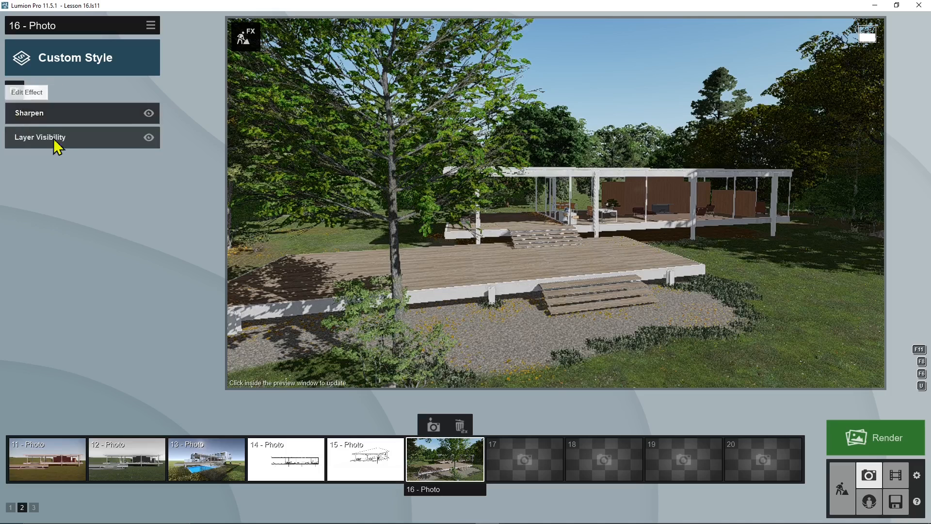
Add the Noise effect to photo 16, with intensity at about a third, slight color and size at about half
click(14, 87)
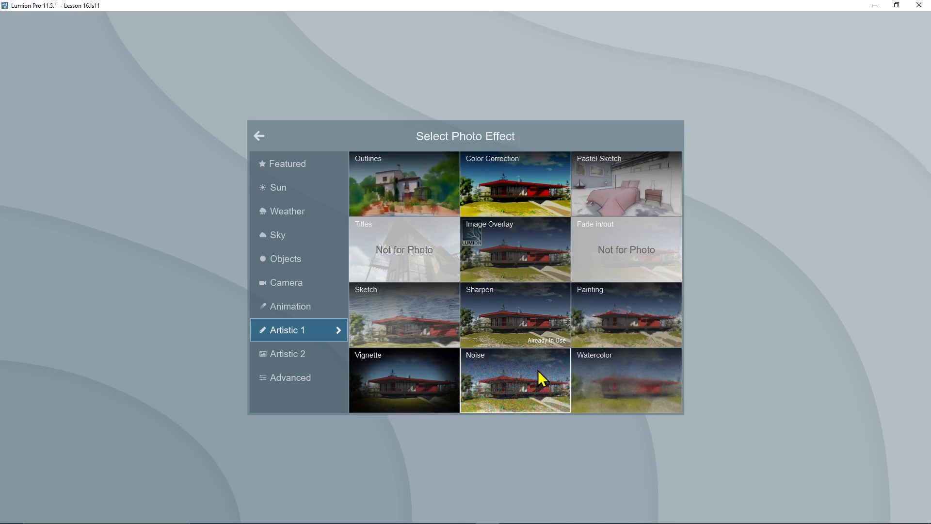
click(485, 368)
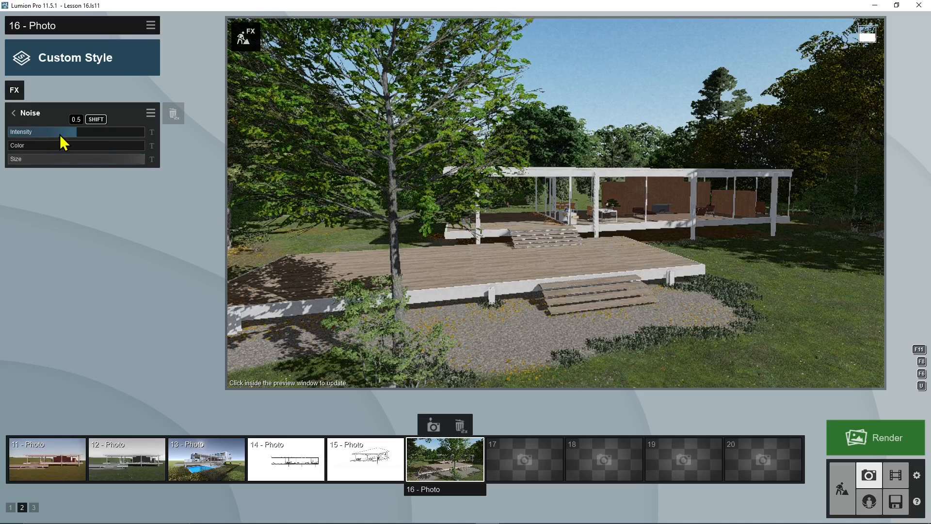
drag(59, 135, 49, 141)
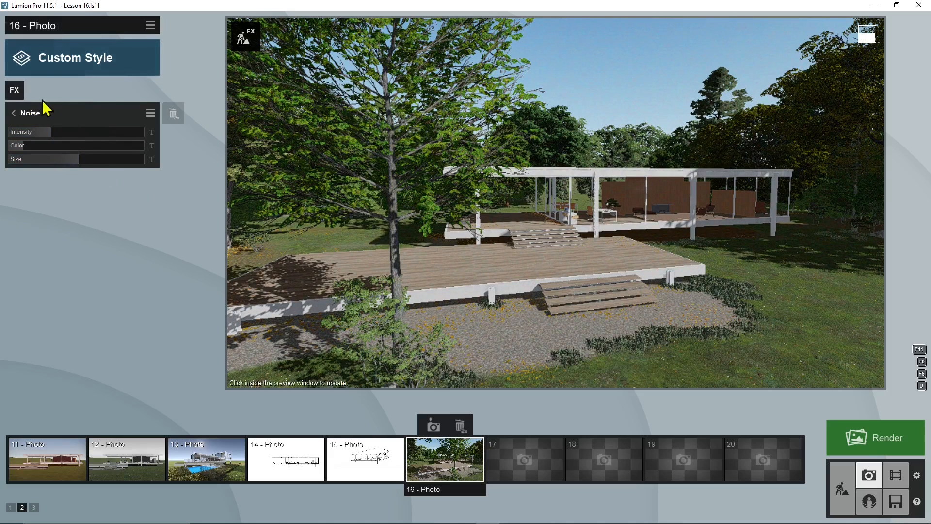
click(7, 113)
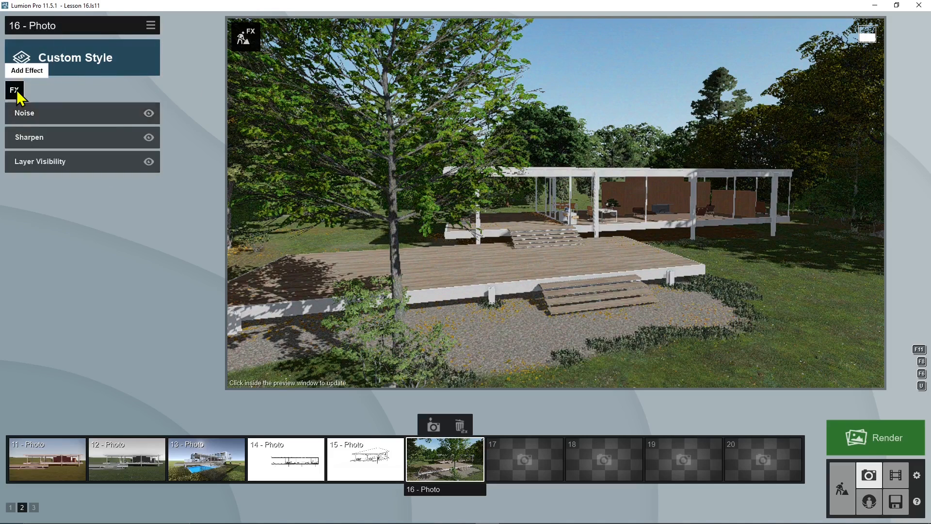
Add the Vignette effect to photo 16 with an amount of 0.1 and a softness of 0.8
click(17, 90)
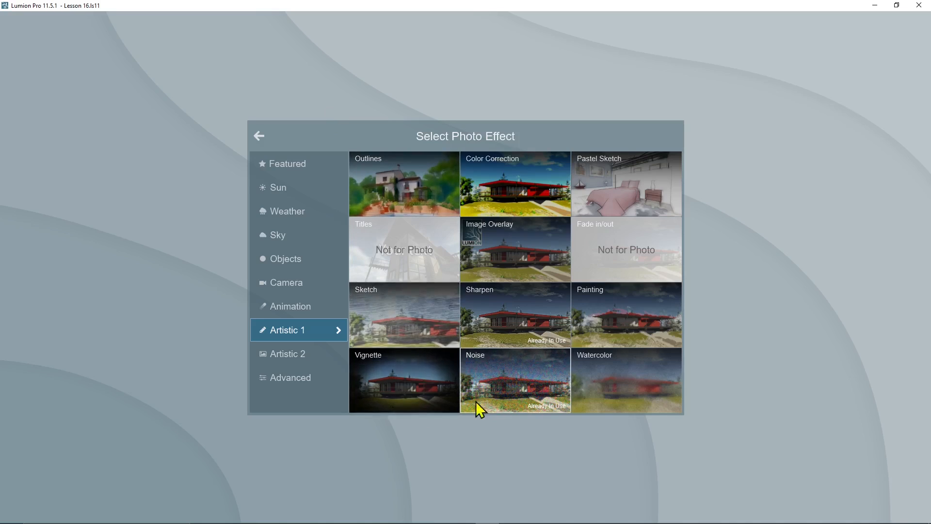
click(411, 402)
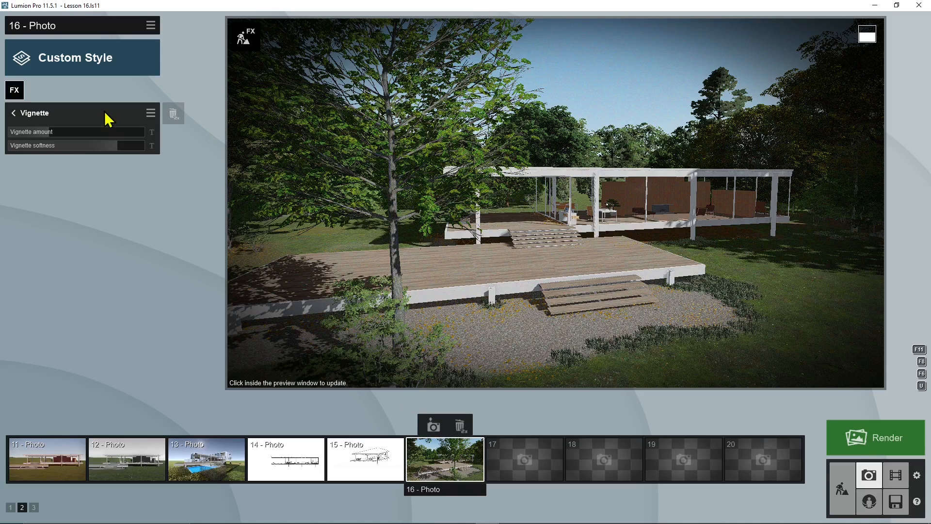
drag(45, 134, 115, 146)
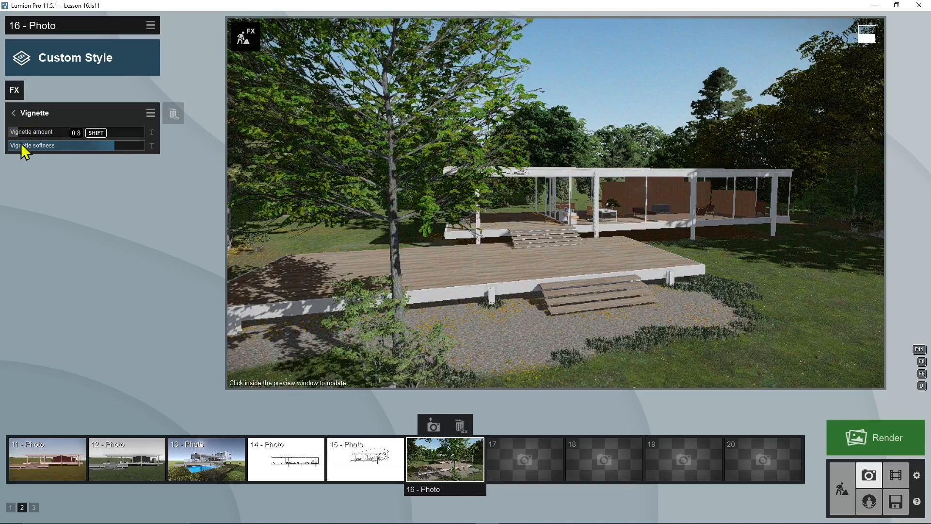
drag(26, 133, 29, 133)
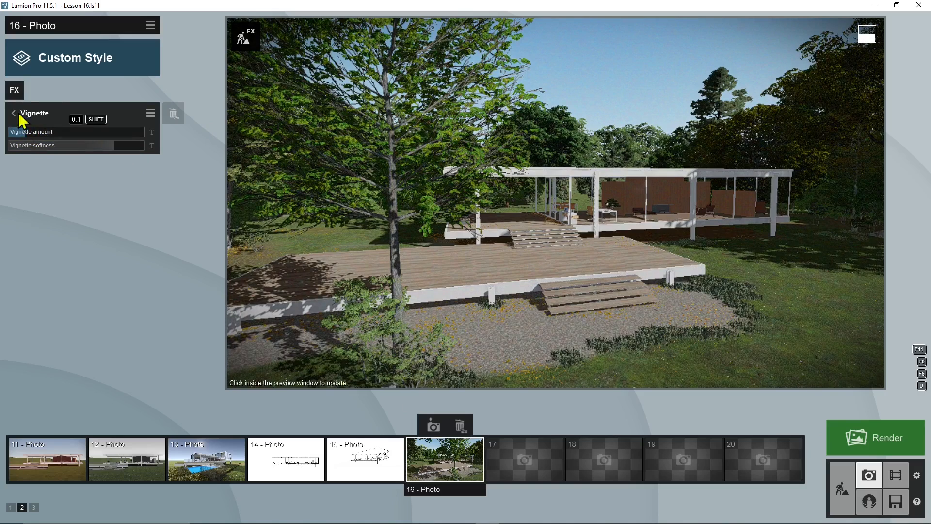
Add the Watercolor effect to photo 16 with its default settings and switch the effect off
click(14, 90)
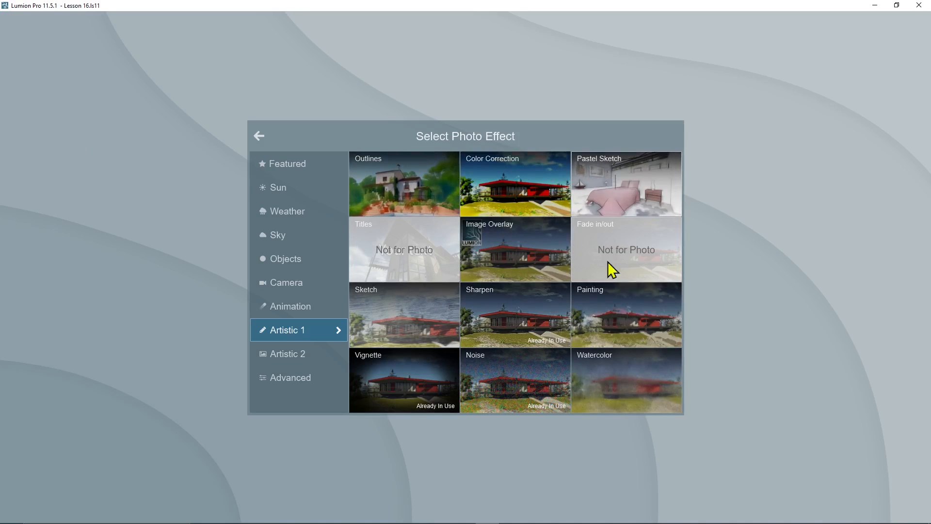
click(595, 381)
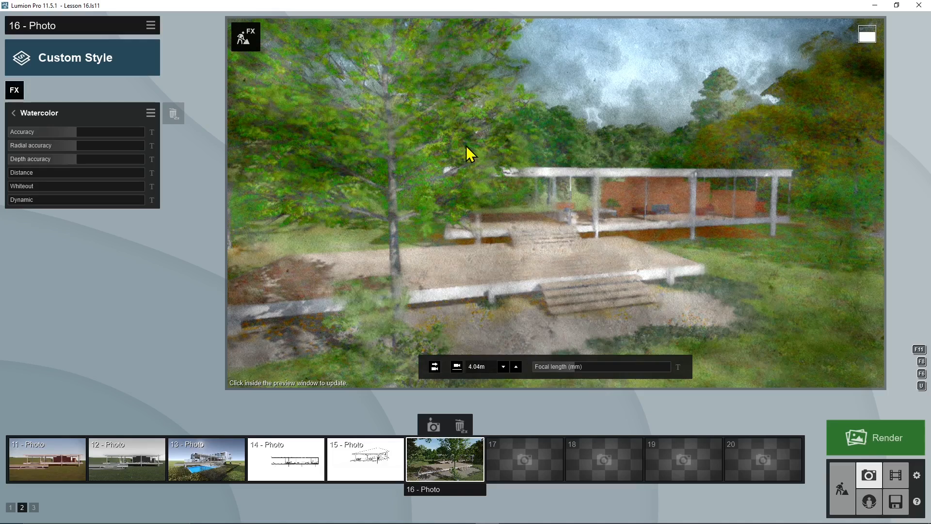
click(26, 118)
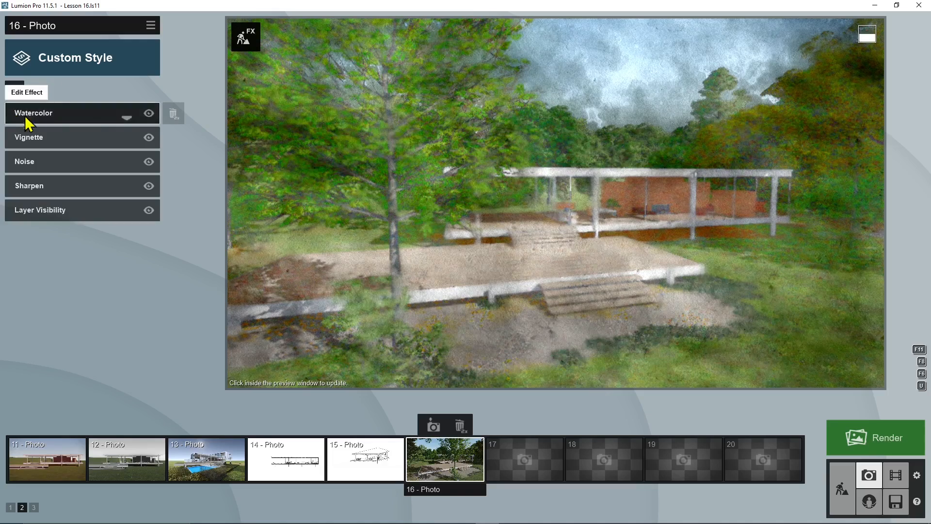
click(149, 113)
Browse the Artistic 2 effects available for photo 16
click(14, 85)
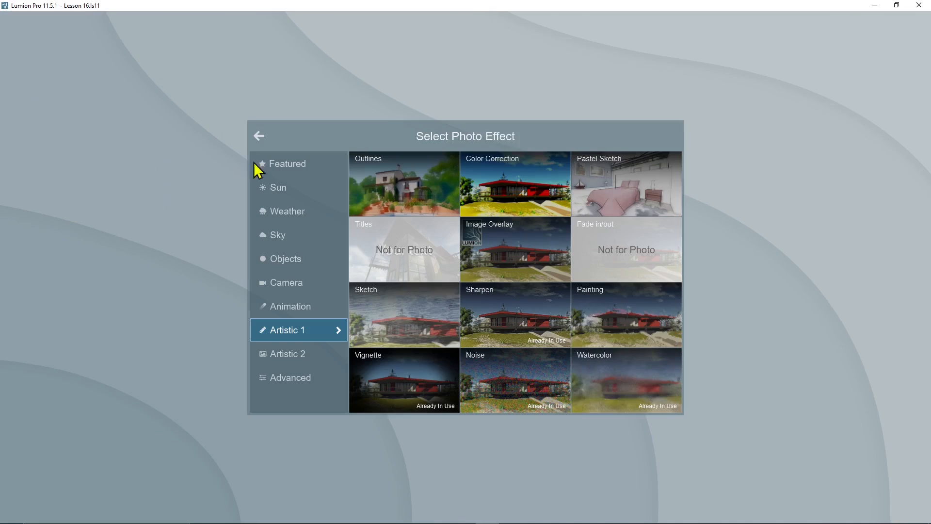
click(288, 359)
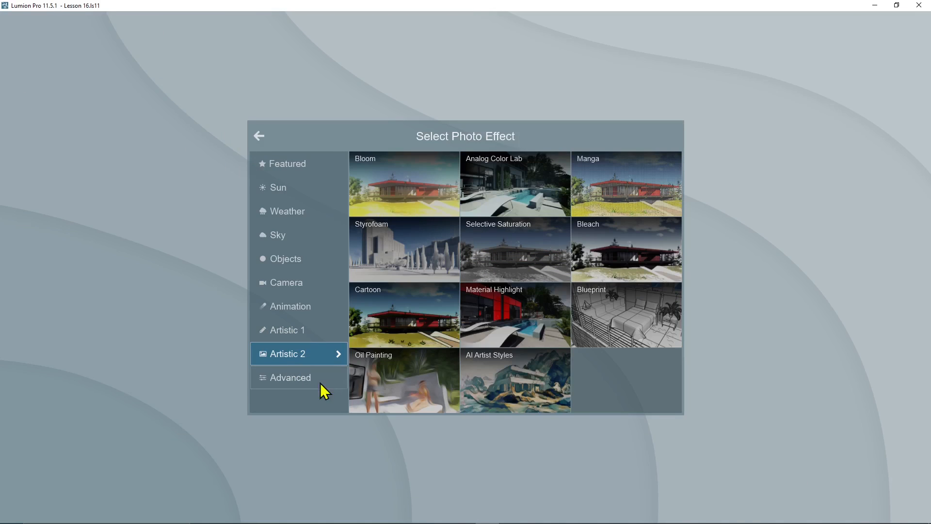